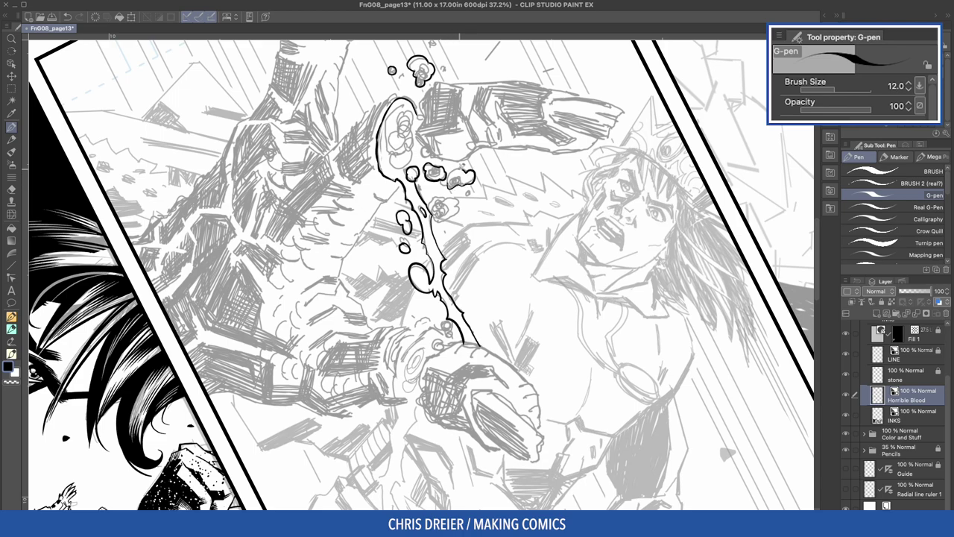
Ink the small blood droplets beside the upper finger stump and a curved line inside its wound with the G-pen
mouse_move(433, 195)
left_mouse_down()
mouse_move(440, 220)
mouse_move(458, 199)
left_mouse_up()
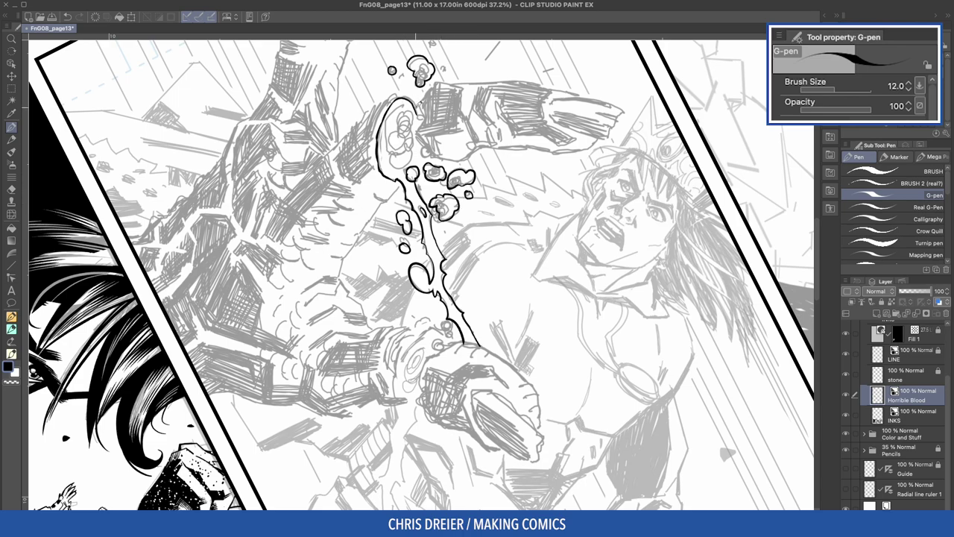
mouse_move(397, 104)
left_mouse_down()
mouse_move(383, 166)
mouse_move(400, 172)
left_mouse_up()
scroll(418, 272, "down", 5)
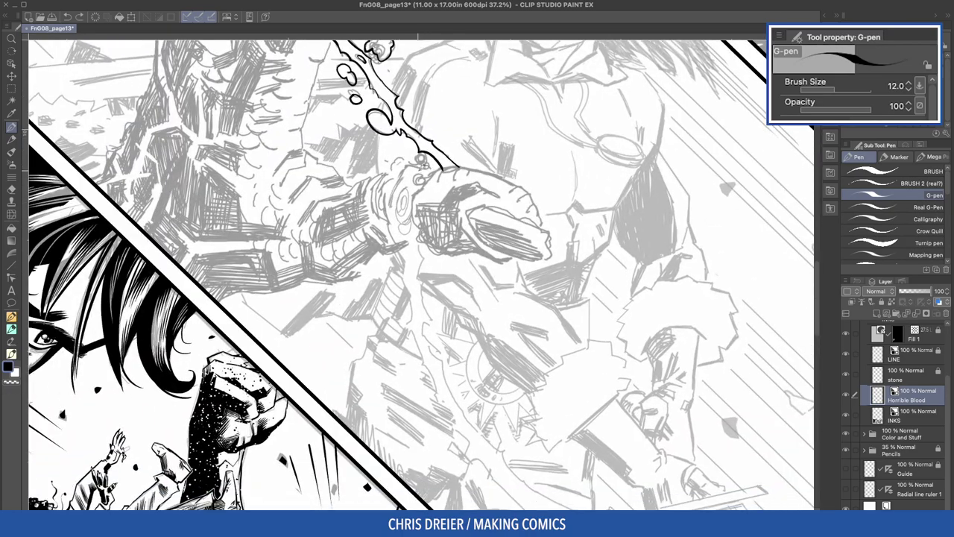
Ink the jagged outline of the blood stream from the lower stump down toward the panel's far border
mouse_move(425, 166)
left_mouse_down()
mouse_move(406, 168)
mouse_move(393, 234)
left_mouse_up()
mouse_move(399, 171)
left_mouse_down()
mouse_move(388, 216)
mouse_move(405, 245)
mouse_move(407, 339)
mouse_move(469, 442)
left_mouse_up()
mouse_move(421, 243)
left_mouse_down()
mouse_move(421, 277)
mouse_move(443, 350)
mouse_move(479, 431)
mouse_move(323, 69)
mouse_move(376, 127)
left_mouse_up()
mouse_move(373, 94)
left_mouse_down()
mouse_move(377, 206)
mouse_move(448, 356)
mouse_move(514, 436)
mouse_move(496, 481)
mouse_move(507, 507)
left_mouse_up()
mouse_move(424, 212)
left_mouse_down()
mouse_move(376, 141)
mouse_move(368, 177)
mouse_move(461, 283)
mouse_move(501, 373)
mouse_move(472, 438)
left_mouse_up()
key("ctrl+z")
mouse_move(519, 409)
left_mouse_down()
mouse_move(490, 395)
mouse_move(474, 431)
left_mouse_up()
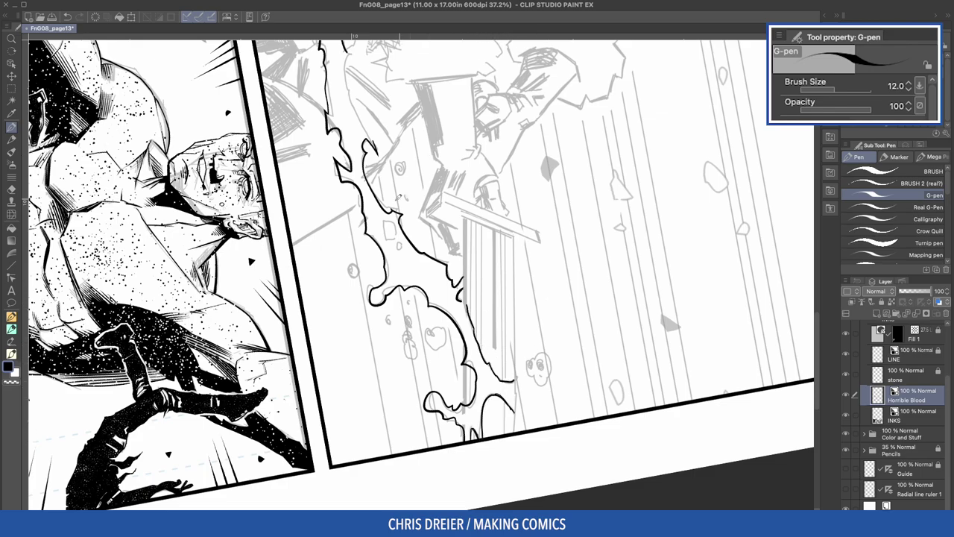
Flip the canvas and outline the loose blood droplets around the far end of the blood stream
key("h")
mouse_move(357, 124)
left_mouse_down()
mouse_move(346, 153)
mouse_move(351, 131)
left_mouse_up()
mouse_move(436, 199)
left_mouse_down()
mouse_move(435, 226)
mouse_move(471, 225)
left_mouse_up()
left_click_drag(473, 249, 479, 243)
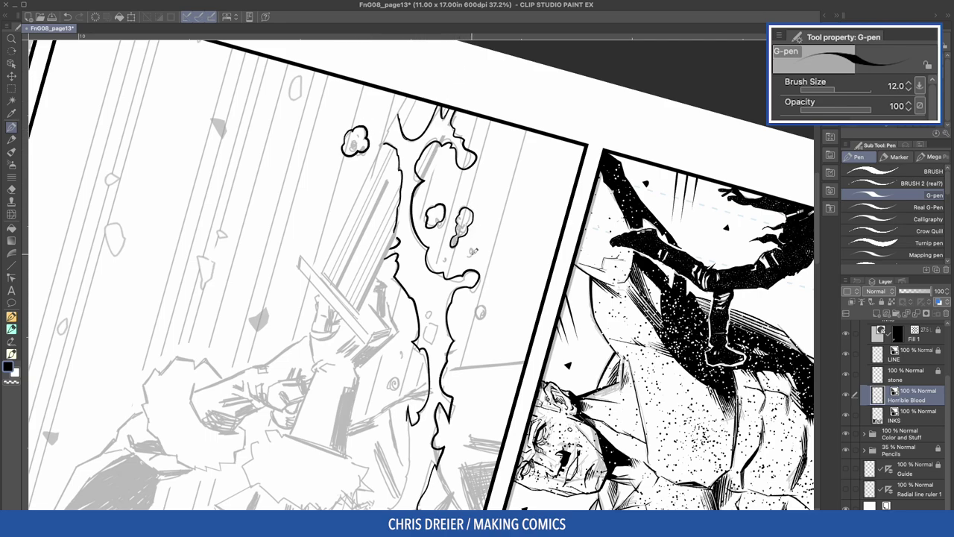
mouse_move(481, 301)
left_mouse_down()
mouse_move(477, 320)
mouse_move(433, 343)
left_mouse_up()
left_click_drag(396, 371, 398, 388)
left_click_drag(401, 348, 394, 440)
scroll(407, 246, "down", 5)
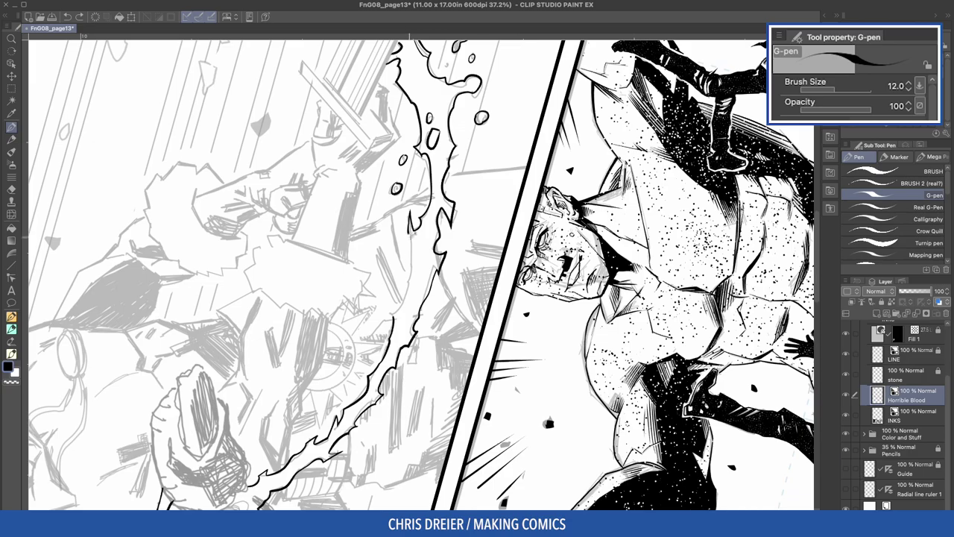
Ink the wound rim and inner rings of the lower finger stump where the blood stream starts
mouse_move(415, 233)
left_mouse_down()
mouse_move(391, 317)
mouse_move(507, 246)
left_mouse_up()
mouse_move(433, 283)
left_mouse_down()
mouse_move(443, 312)
mouse_move(425, 328)
mouse_move(450, 348)
left_mouse_up()
left_click_drag(416, 329, 422, 335)
mouse_move(434, 261)
left_mouse_down()
mouse_move(440, 267)
mouse_move(350, 228)
left_mouse_up()
Auto-select the insides of the blood globs and texture those near the upper stump with the Circles marker at size 100
key("w")
left_click(421, 224)
left_click(425, 406)
left_click_drag(447, 261, 507, 194)
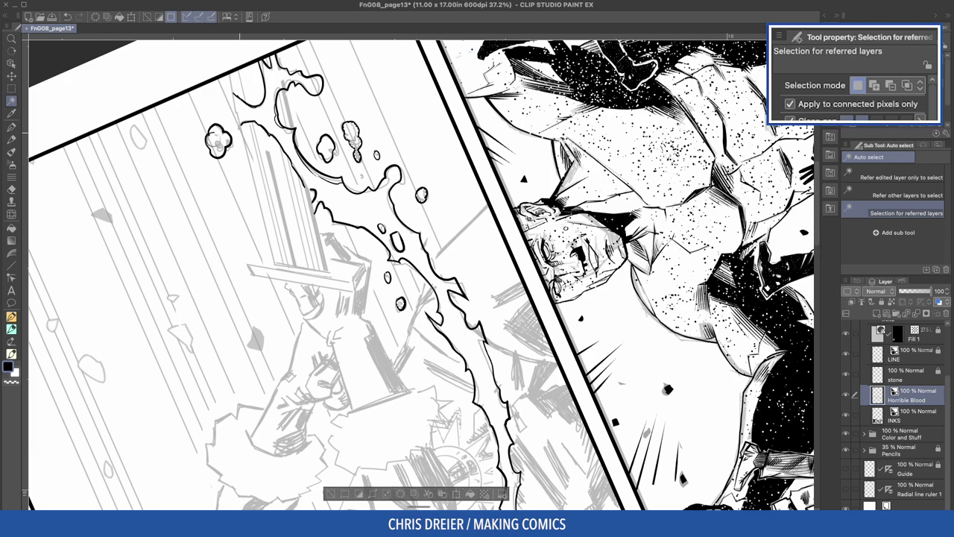
scroll(343, 213, "down", 5)
left_click_drag(343, 212, 522, 298)
key("p")
left_click(889, 163)
left_click_drag(285, 198, 304, 211)
left_click_drag(404, 217, 414, 230)
left_click_drag(295, 200, 309, 211)
mouse_move(403, 207)
left_mouse_down()
mouse_move(402, 243)
mouse_move(434, 252)
mouse_move(415, 243)
left_mouse_up()
left_click_drag(291, 196, 310, 212)
left_click_drag(447, 298, 411, 265)
left_click_drag(379, 250, 398, 261)
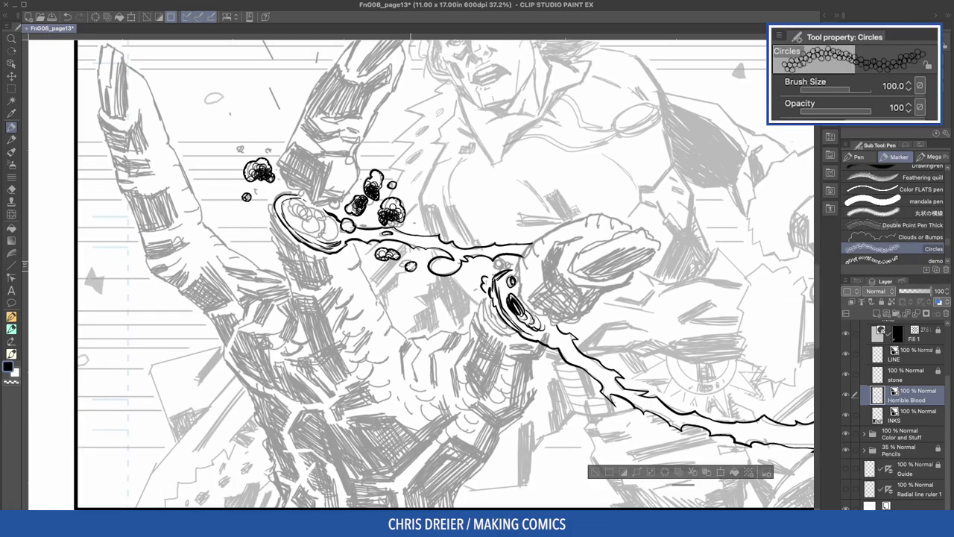
Texture the remaining globs beside the blood stream with Circles marker strokes
left_click_drag(448, 299, 223, 134)
left_click_drag(462, 239, 482, 249)
mouse_move(514, 109)
left_mouse_down()
mouse_move(542, 129)
mouse_move(528, 129)
left_mouse_up()
mouse_move(475, 207)
left_mouse_down()
mouse_move(492, 224)
mouse_move(492, 250)
left_mouse_up()
left_click_drag(392, 279, 402, 288)
left_click_drag(301, 214, 310, 223)
left_click_drag(456, 237, 492, 251)
left_click_drag(392, 278, 402, 288)
mouse_move(466, 207)
left_mouse_down()
mouse_move(489, 221)
mouse_move(492, 251)
left_mouse_up()
left_click_drag(392, 277, 403, 288)
left_click_drag(467, 208, 489, 221)
Break up the glob textures near the upper stump with transparent Circles strokes, reducing the brush size to 70
left_click_drag(447, 298, 223, 134)
left_click_drag(227, 106, 261, 157)
left_click_drag(212, 121, 264, 152)
left_click_drag(110, 92, 134, 116)
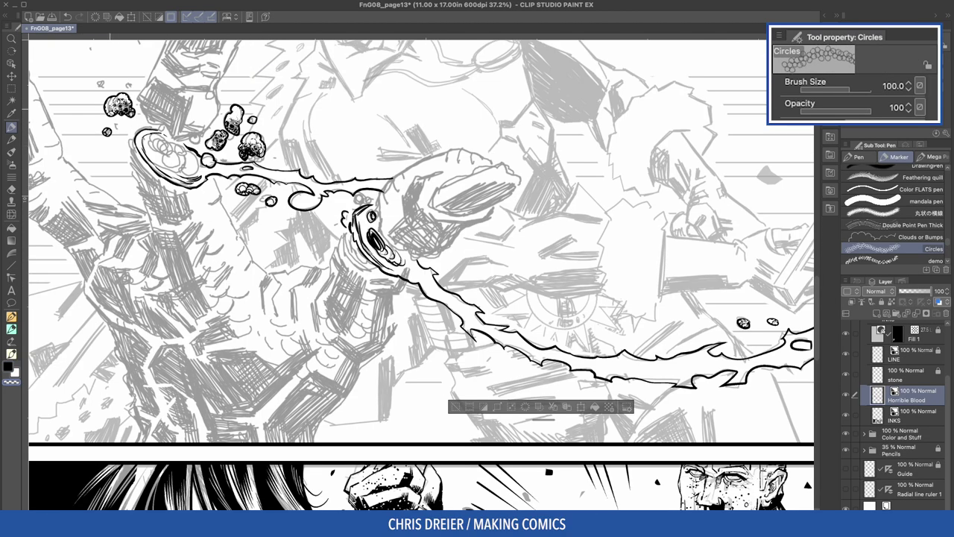
key("bracketleft")
key("bracketleft")
left_click_drag(245, 145, 260, 155)
left_click_drag(240, 187, 277, 204)
mouse_move(447, 283)
left_mouse_down()
mouse_move(358, 224)
mouse_move(448, 298)
left_mouse_up()
left_click_drag(437, 202, 452, 229)
Switch to the G-pen at size 12 and ink the ragged inner edge and hatching of the upper stump's wound
key("m")
key("m")
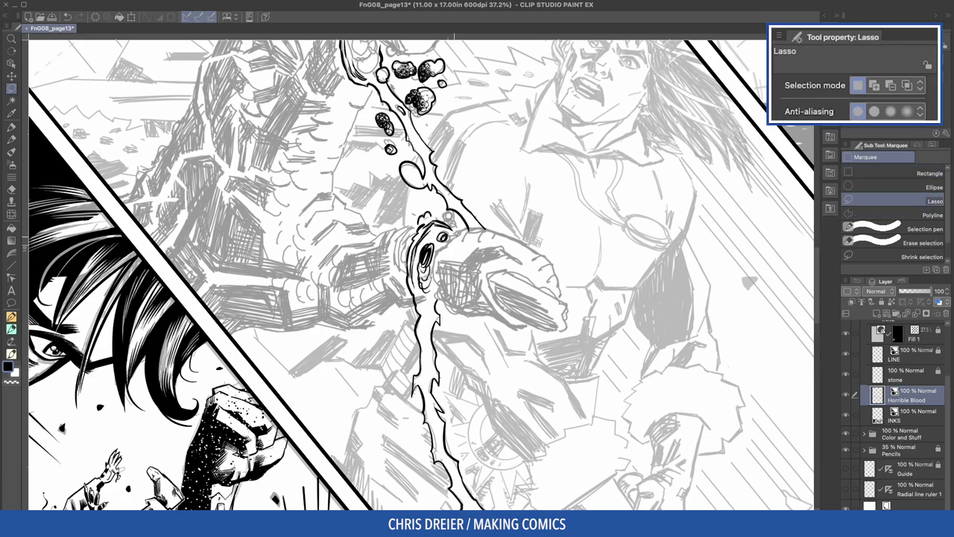
left_click_drag(369, 204, 403, 246)
key("p")
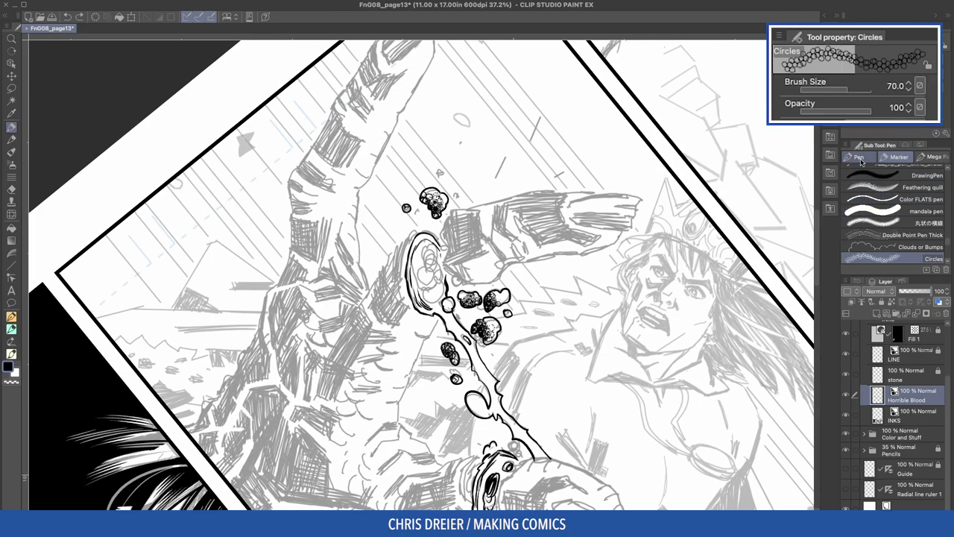
key("p")
scroll(344, 161, "up", 5)
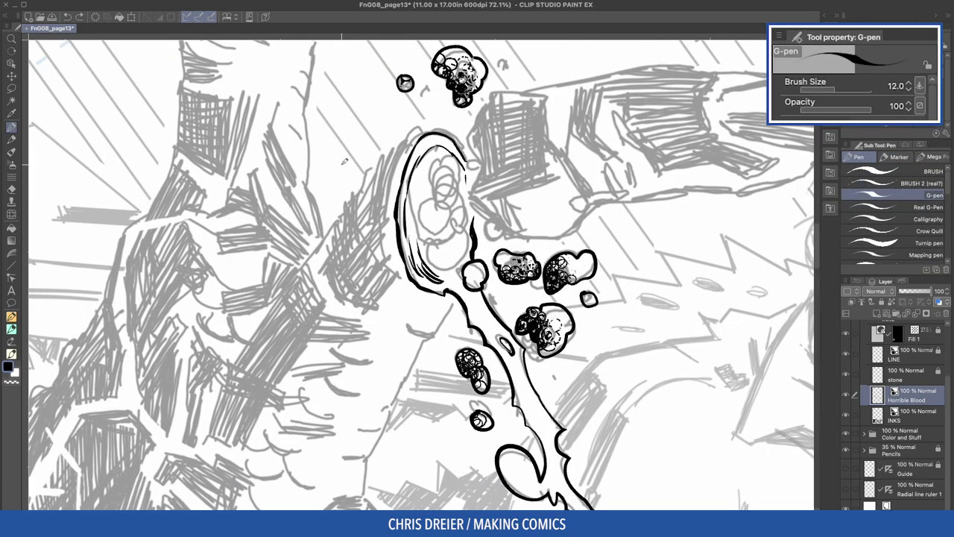
scroll(403, 220, "down", 3)
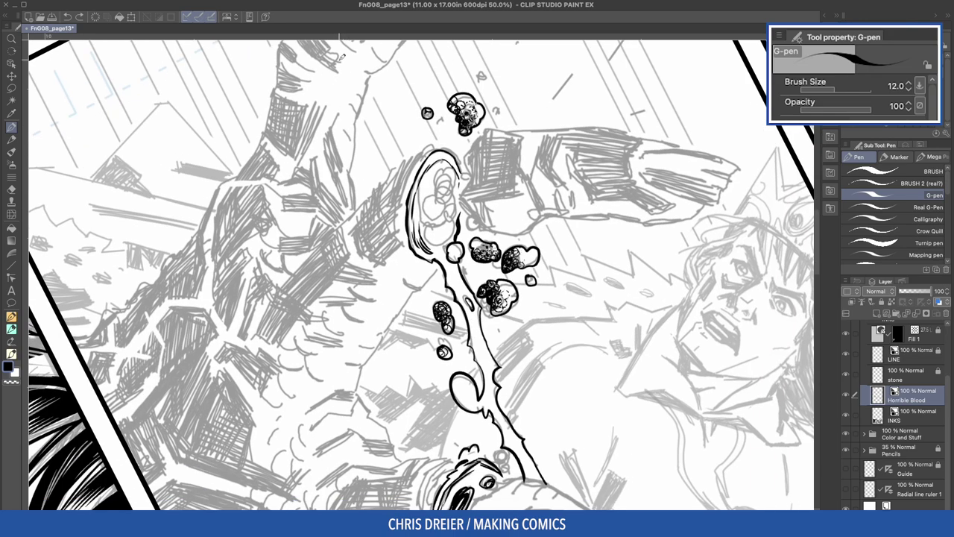
mouse_move(447, 167)
left_mouse_down()
mouse_move(420, 227)
mouse_move(452, 232)
mouse_move(437, 242)
left_mouse_up()
mouse_move(443, 199)
left_mouse_down()
mouse_move(446, 238)
mouse_move(455, 222)
left_mouse_up()
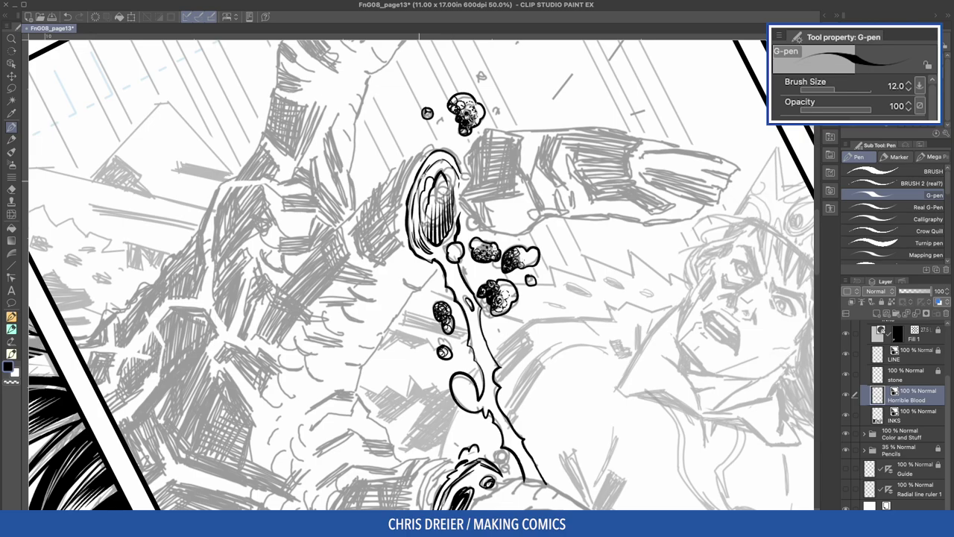
left_click_drag(456, 163, 451, 178)
Refine the upper stump's wound with further strokes in black and transparent colour, and turn the Pencils folder's visibility back on
left_click_drag(455, 313, 421, 146)
left_click_drag(412, 332, 409, 378)
mouse_move(422, 343)
left_mouse_down()
mouse_move(418, 381)
mouse_move(419, 362)
left_mouse_up()
key("v")
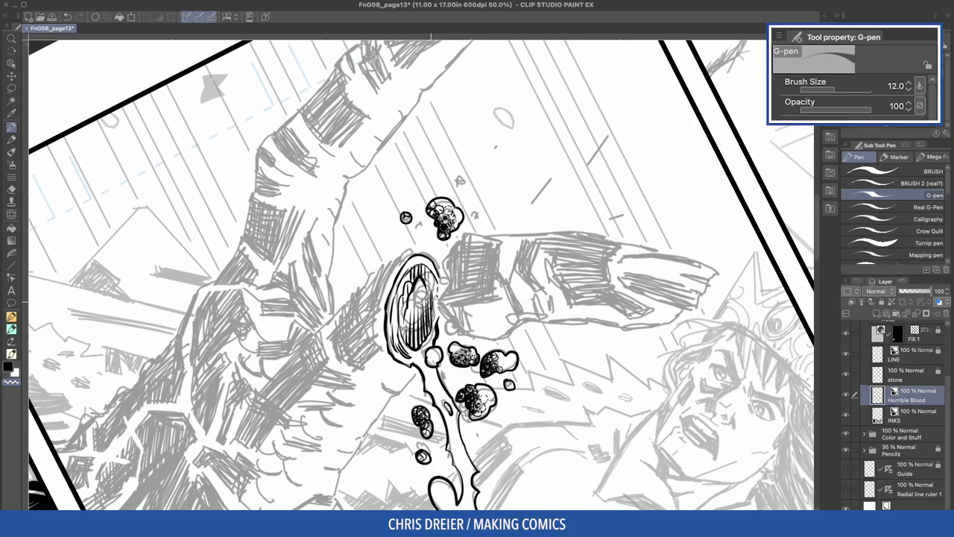
left_click_drag(313, 268, 251, 230)
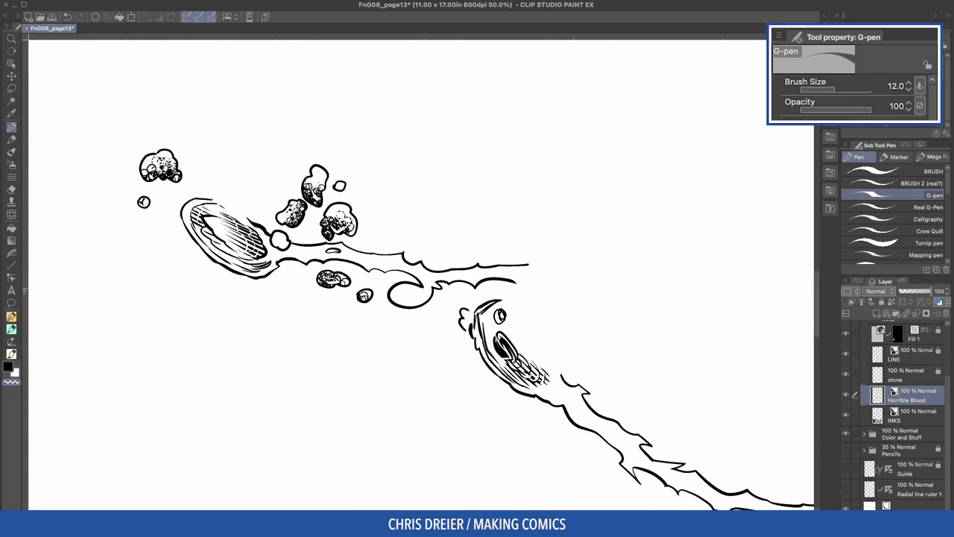
left_click(847, 451)
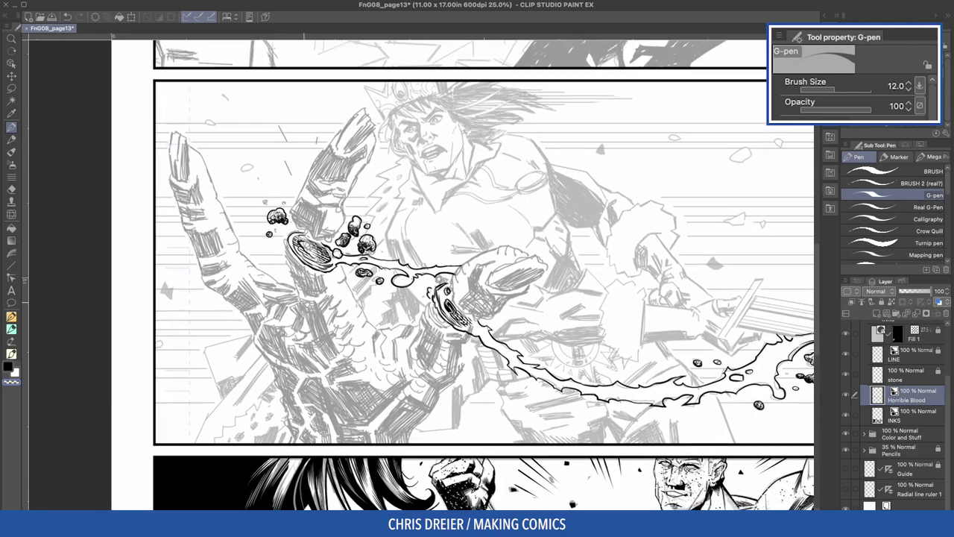
Select the INKS layer and outline the lower severed fingertip and its nail with the G-pen at size 17
mouse_move(260, 270)
left_mouse_down()
mouse_move(269, 283)
mouse_move(267, 266)
left_mouse_up()
left_click(901, 410)
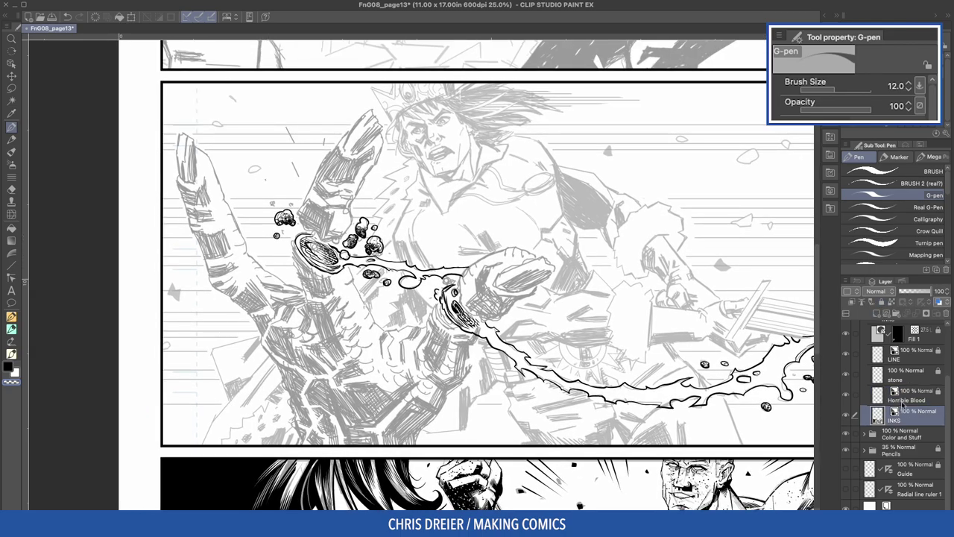
scroll(421, 272, "up", 5)
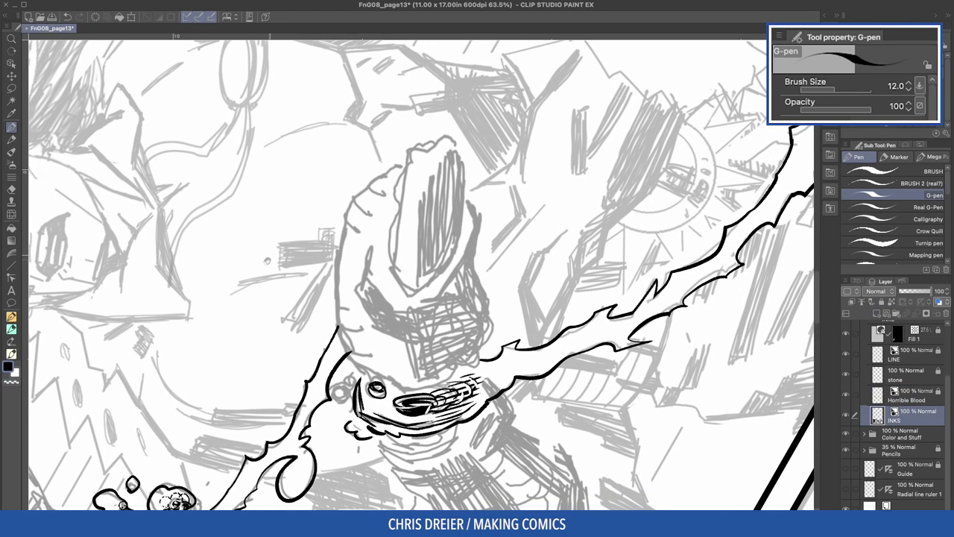
scroll(421, 272, "down", 4)
key("bracketright")
left_click_drag(491, 195, 497, 261)
mouse_move(436, 188)
left_mouse_down()
mouse_move(419, 232)
mouse_move(422, 270)
left_mouse_up()
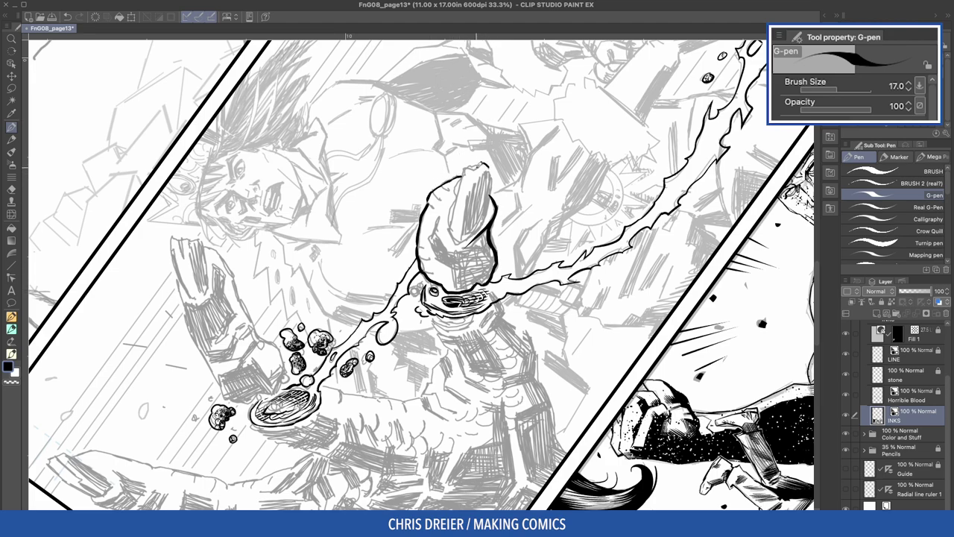
mouse_move(445, 204)
left_mouse_down()
mouse_move(461, 243)
mouse_move(487, 206)
mouse_move(492, 167)
mouse_move(454, 235)
left_mouse_up()
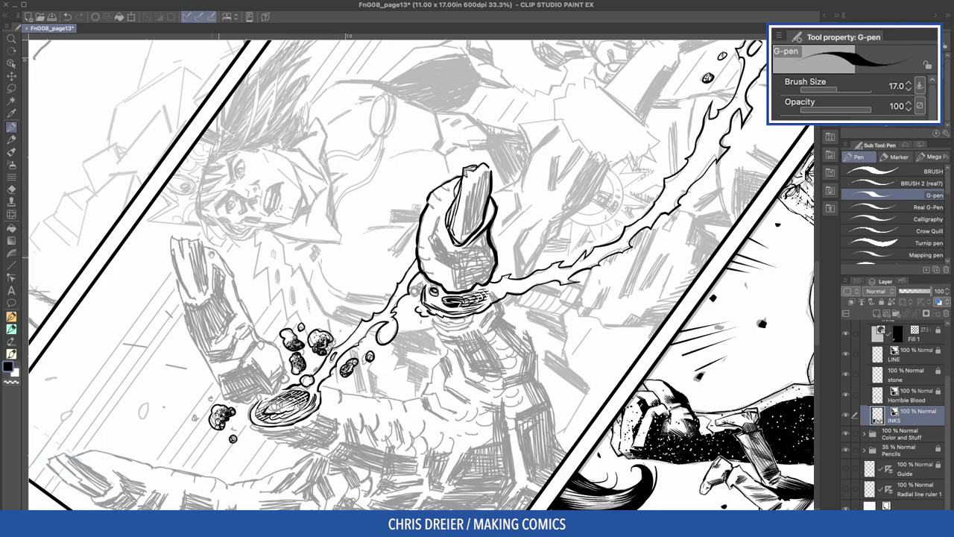
Outline the upper severed finger and its split nail with the G-pen at size 20
key("asciicircum")
key("bracketright")
left_click_drag(417, 125, 406, 185)
left_click_drag(445, 142, 459, 284)
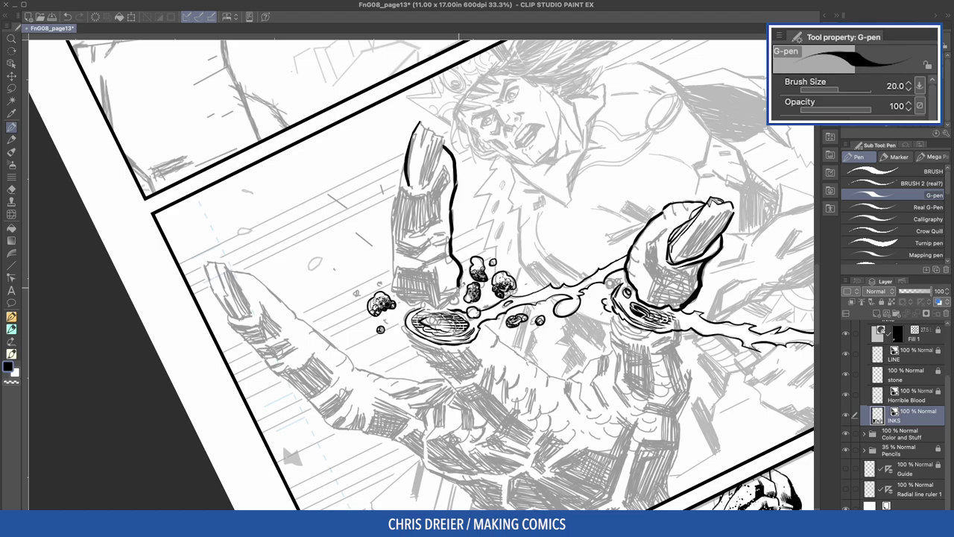
mouse_move(406, 185)
left_mouse_down()
mouse_move(393, 295)
mouse_move(446, 306)
left_mouse_up()
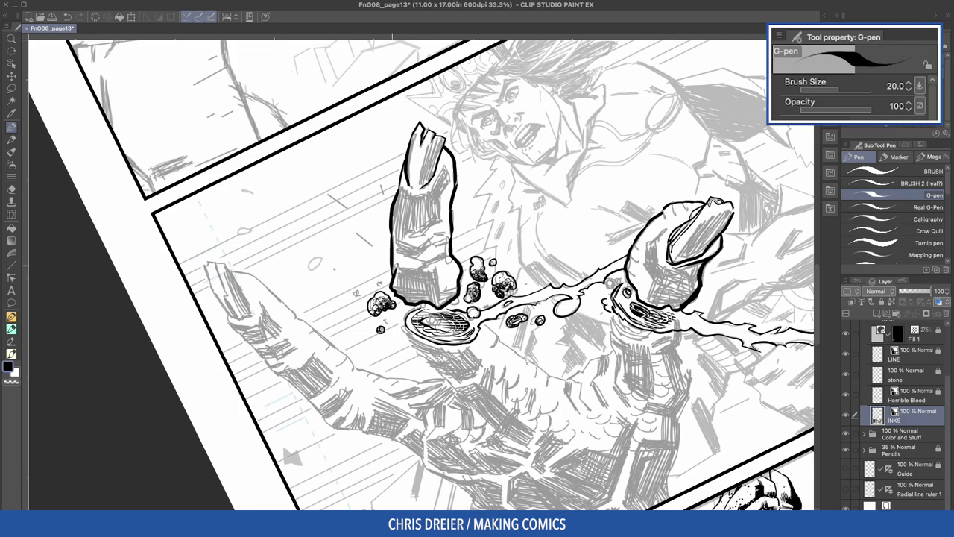
Ink the palm edge between the two stumps and the torn skin rings and sides of the lower stump
left_click_drag(250, 214, 105, 508)
left_click_drag(415, 221, 424, 257)
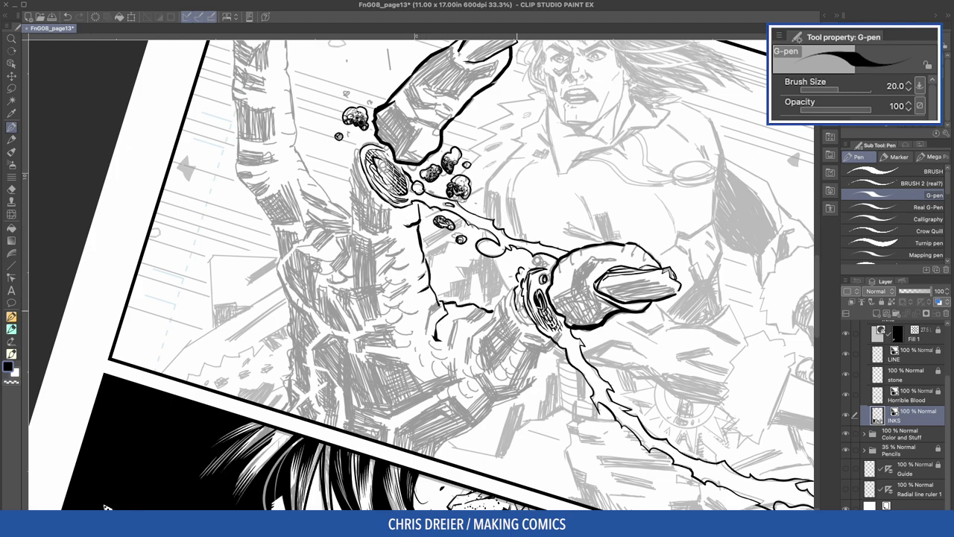
mouse_move(516, 296)
left_mouse_down()
mouse_move(533, 332)
mouse_move(506, 318)
mouse_move(475, 340)
left_mouse_up()
left_click_drag(477, 336, 470, 360)
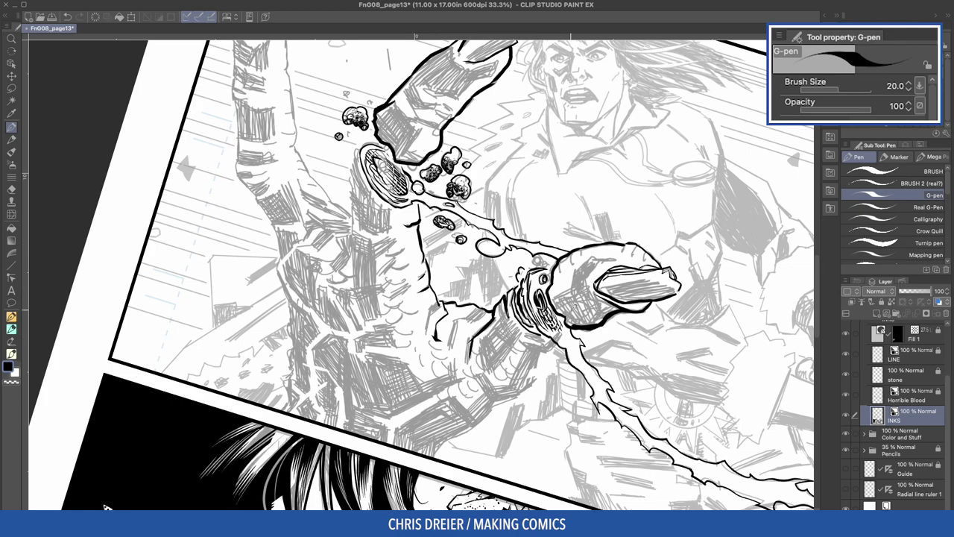
left_click_drag(516, 328, 552, 349)
left_click_drag(528, 328, 518, 367)
Ink the outer side of the upper stump and the inner contour of the intact finger down to the hand
key("c")
mouse_move(558, 331)
left_mouse_down()
mouse_move(440, 446)
mouse_move(282, 411)
left_mouse_up()
key("c")
key("h")
key("h")
mouse_move(358, 145)
left_mouse_down()
mouse_move(360, 182)
mouse_move(392, 207)
mouse_move(368, 195)
mouse_move(350, 242)
left_mouse_up()
left_click_drag(374, 206, 397, 212)
key("asciicircum")
mouse_move(378, 111)
left_mouse_down()
mouse_move(388, 140)
mouse_move(368, 230)
left_mouse_up()
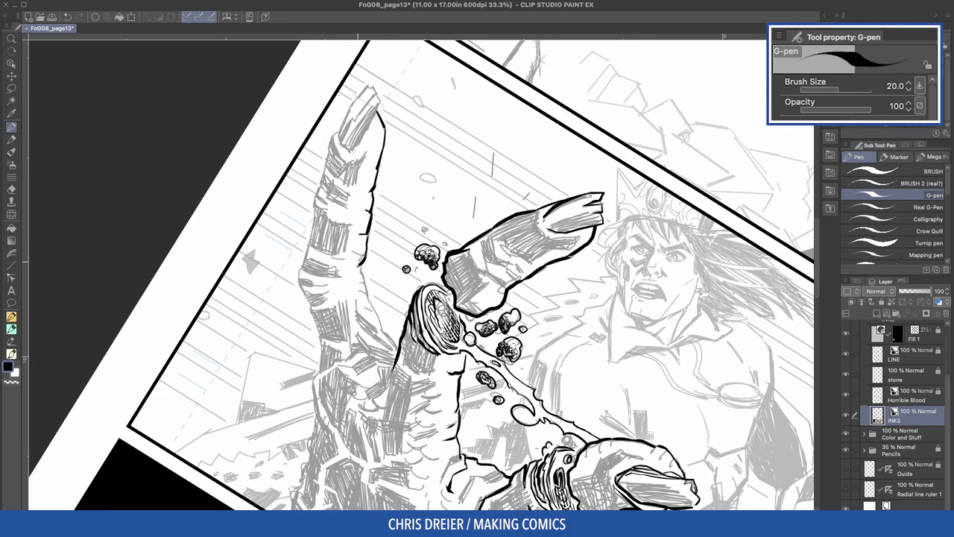
left_click_drag(364, 274, 395, 340)
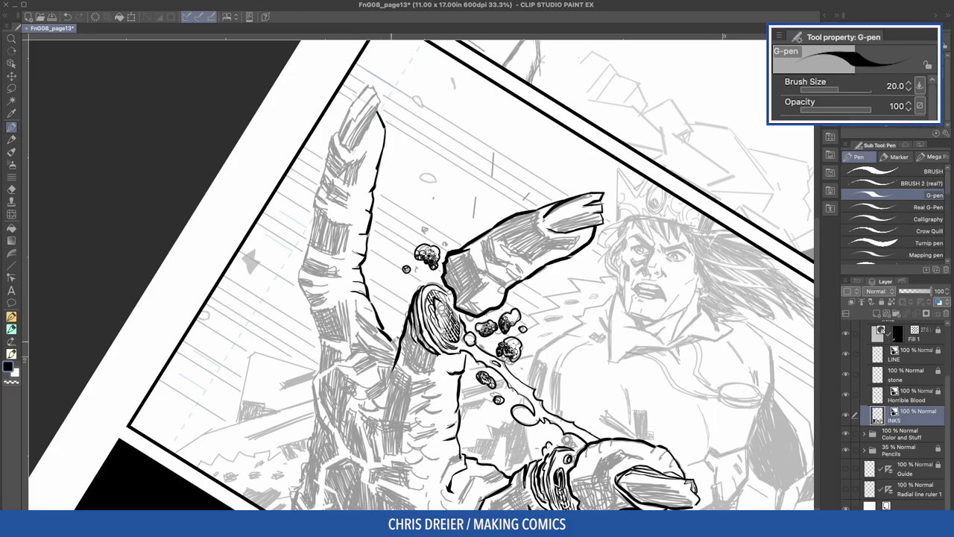
Rotate the canvas and ink the outer contour and nail of the intact finger with the G-pen at size 25
key("asciicircum")
key("asciicircum")
key("asciicircum")
key("asciicircum")
key("asciicircum")
key("asciicircum")
key("asciicircum")
key("asciicircum")
key("asciicircum")
key("asciicircum")
key("asciicircum")
key("asciicircum")
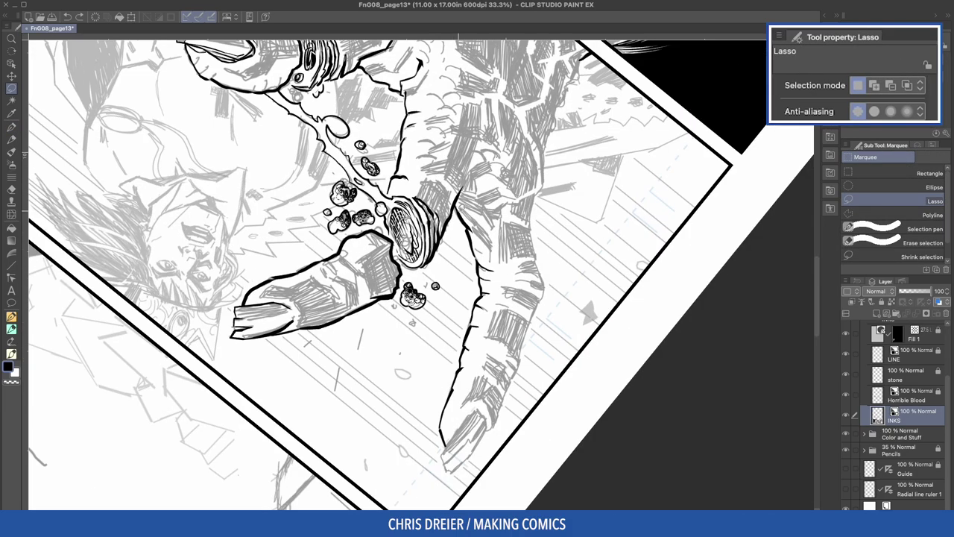
mouse_move(529, 109)
left_mouse_down()
mouse_move(544, 158)
mouse_move(531, 221)
mouse_move(546, 291)
mouse_move(492, 429)
mouse_move(533, 223)
left_mouse_up()
mouse_move(534, 256)
left_mouse_down()
mouse_move(546, 310)
mouse_move(531, 307)
left_mouse_up()
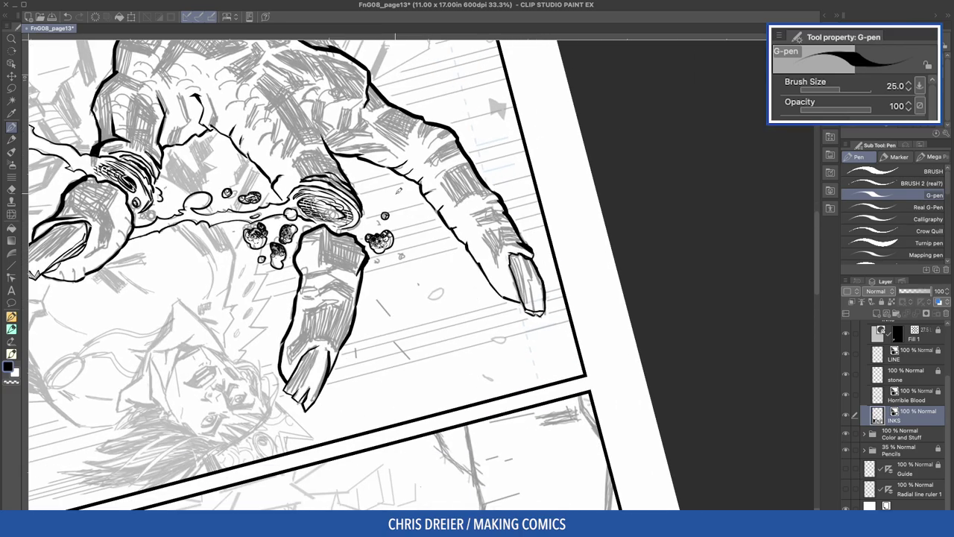
Ink the heavy contours of the hand and wrist down to the panel border, reducing the G-pen size to 17
mouse_move(366, 265)
left_mouse_down()
mouse_move(339, 350)
mouse_move(243, 49)
left_mouse_up()
left_click_drag(429, 209, 481, 335)
mouse_move(395, 237)
left_mouse_down()
mouse_move(252, 237)
mouse_move(367, 179)
mouse_move(257, 162)
left_mouse_up()
key("[")
key("[")
scroll(477, 272, "down", 5)
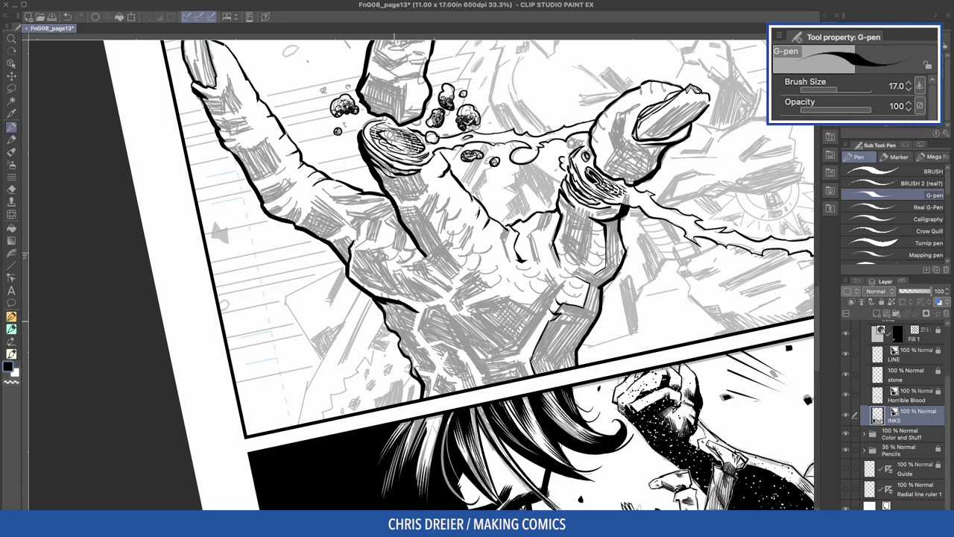
left_click_drag(382, 300, 402, 332)
Reduce the G-pen to size 12 and hatch the nail and skin folds of the lower severed fingertip
scroll(448, 268, "up", 3)
key("bracketleft")
key("bracketleft")
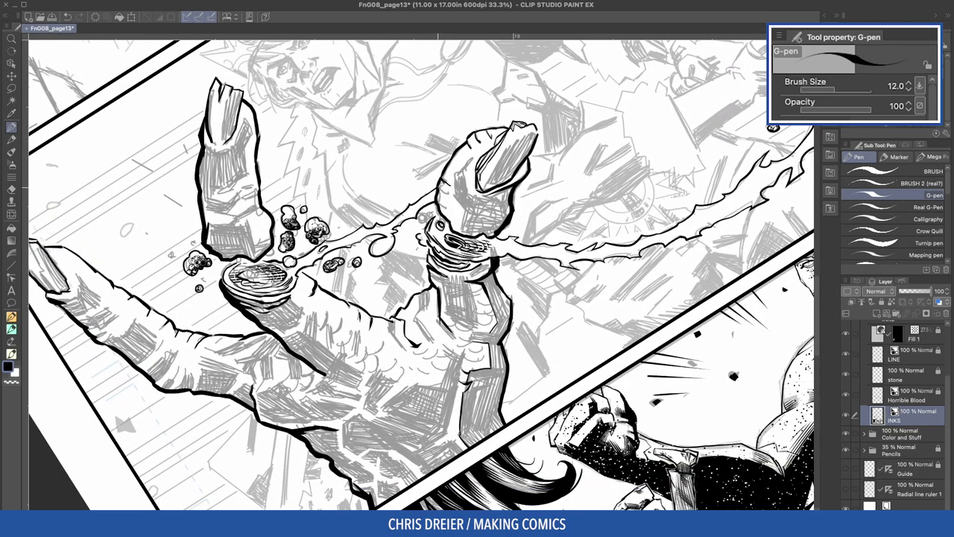
mouse_move(470, 224)
left_mouse_down()
mouse_move(441, 205)
mouse_move(523, 137)
left_mouse_up()
mouse_move(492, 185)
left_mouse_down()
mouse_move(537, 132)
mouse_move(533, 142)
left_mouse_up()
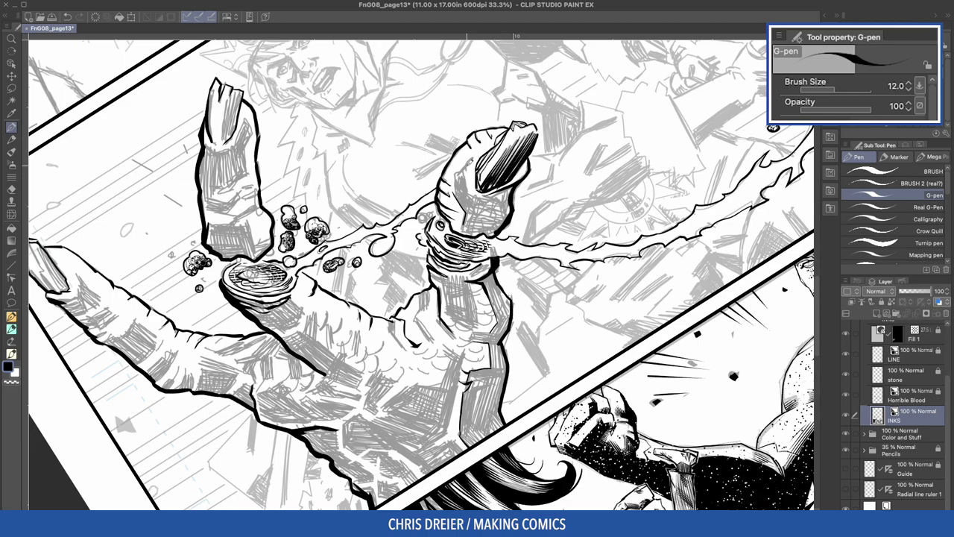
left_click_drag(481, 195, 461, 167)
Switch to the Turnip pen at size 15 and add shadow strokes along the lower severed fingertip
key("p")
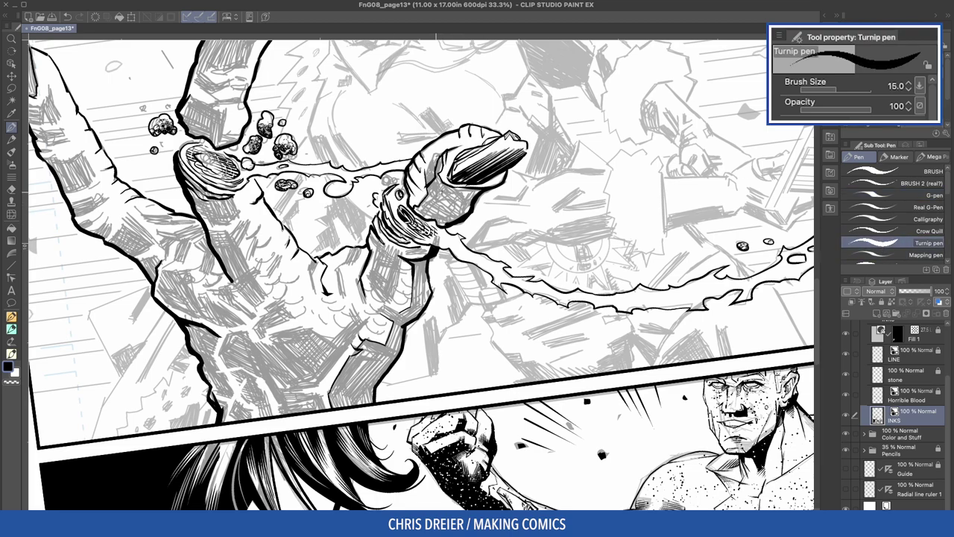
scroll(440, 194, "up", 3)
left_click_drag(452, 216, 461, 176)
left_click_drag(444, 244, 457, 176)
mouse_move(431, 240)
left_mouse_down()
mouse_move(447, 182)
mouse_move(428, 197)
left_mouse_up()
left_click_drag(411, 267, 417, 234)
left_click_drag(407, 285, 417, 234)
left_click_drag(366, 300, 385, 271)
left_click_drag(391, 300, 406, 266)
left_click_drag(465, 201, 471, 160)
left_click_drag(477, 175, 505, 146)
left_click_drag(517, 158, 526, 148)
scroll(421, 272, "down", 3)
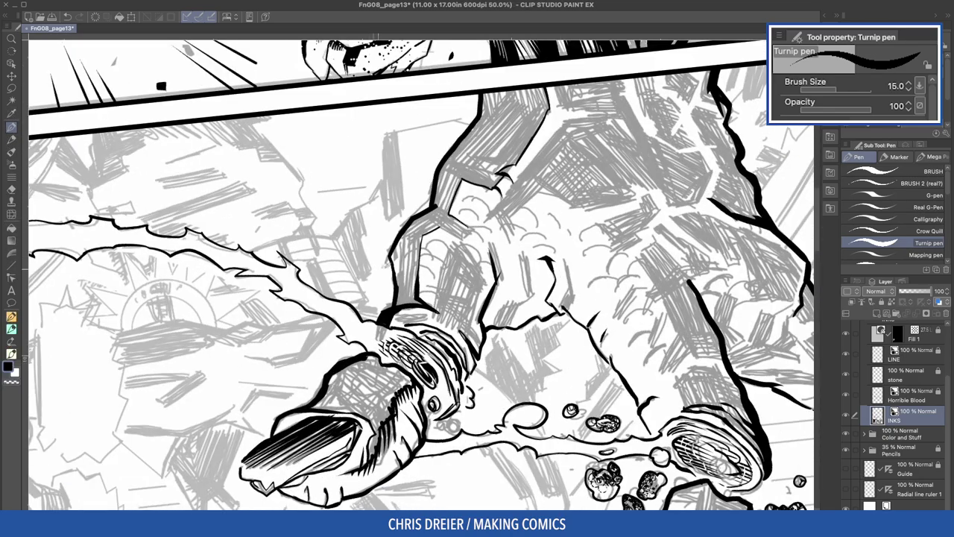
Fill the shadow along the outer side of the lower stump with the Turnip pen, raising its size to 20
mouse_move(399, 294)
left_mouse_down()
mouse_move(411, 235)
mouse_move(425, 237)
mouse_move(399, 240)
left_mouse_up()
key("bracketright")
key("bracketright")
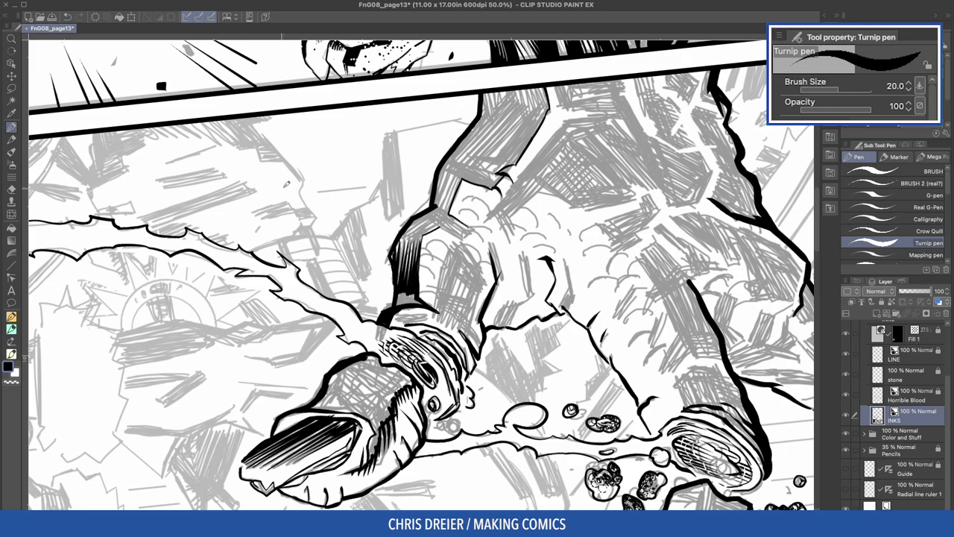
scroll(421, 271, "down", 3)
Switch to the G-pen at size 12 and outline the shadow shapes on the lower stump's base and across the palm
left_click(865, 195)
mouse_move(492, 253)
left_mouse_down()
mouse_move(473, 198)
mouse_move(475, 228)
left_mouse_up()
mouse_move(477, 181)
left_mouse_down()
mouse_move(456, 216)
mouse_move(472, 266)
left_mouse_up()
left_click_drag(498, 225, 463, 273)
left_click_drag(497, 304, 473, 316)
left_click_drag(775, 351, 753, 455)
mouse_move(253, 191)
left_mouse_down()
mouse_move(287, 238)
mouse_move(234, 213)
mouse_move(233, 250)
left_mouse_up()
left_click_drag(270, 297, 267, 349)
mouse_move(282, 273)
left_mouse_down()
mouse_move(288, 328)
mouse_move(358, 319)
left_mouse_up()
left_click_drag(288, 228, 300, 274)
left_click_drag(318, 240, 361, 258)
left_click_drag(671, 372, 566, 418)
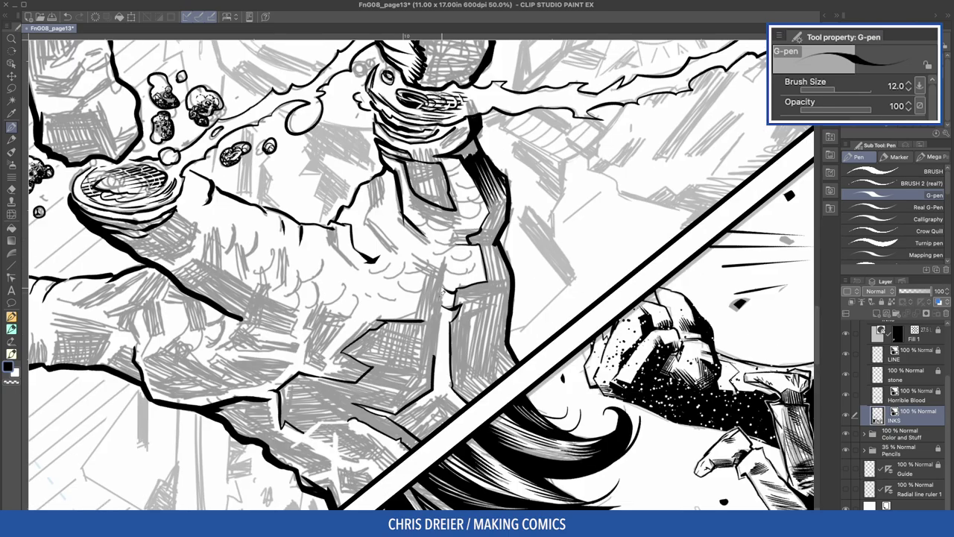
Hatch feathered shadow strokes across the palm at the base of the lower stump with the G-pen
left_click_drag(427, 268, 409, 328)
mouse_move(447, 258)
left_mouse_down()
mouse_move(429, 321)
mouse_move(434, 355)
left_mouse_up()
left_click_drag(448, 284, 435, 345)
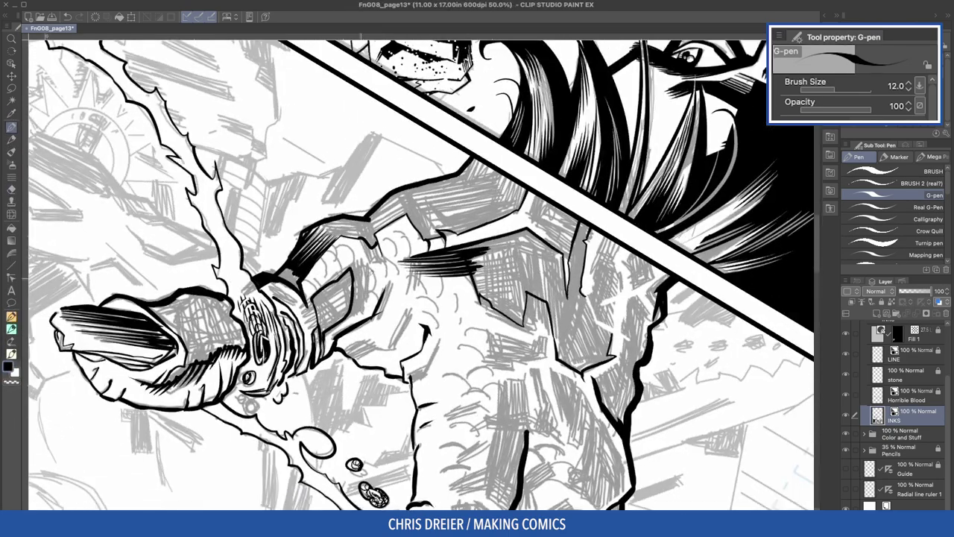
left_click_drag(407, 252, 400, 279)
left_click_drag(410, 252, 403, 304)
left_click_drag(415, 258, 406, 304)
left_click_drag(425, 263, 416, 296)
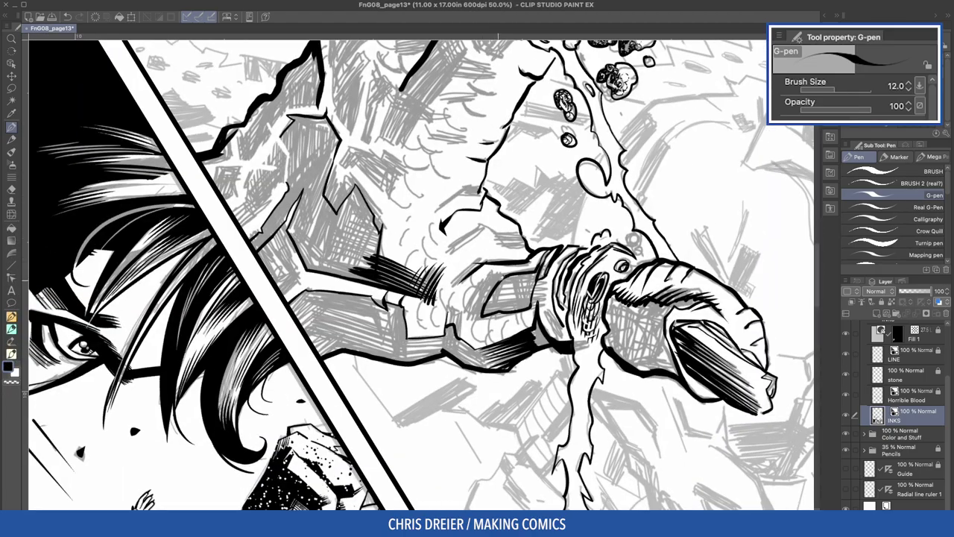
Hatch the shadows around the outlined shape on the side of the lower stump
left_click_drag(498, 267, 471, 321)
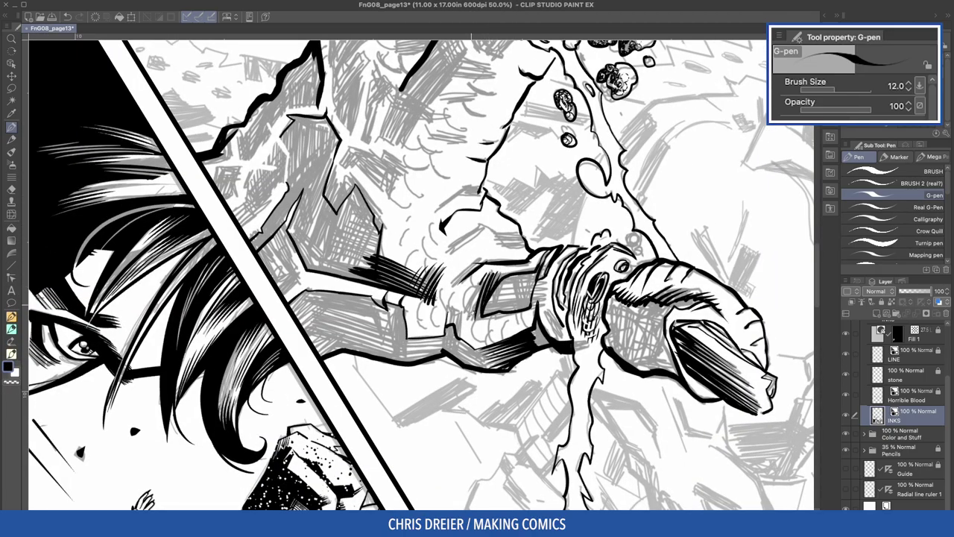
left_click_drag(480, 280, 446, 333)
left_click_drag(460, 300, 449, 335)
left_click_drag(466, 316, 458, 339)
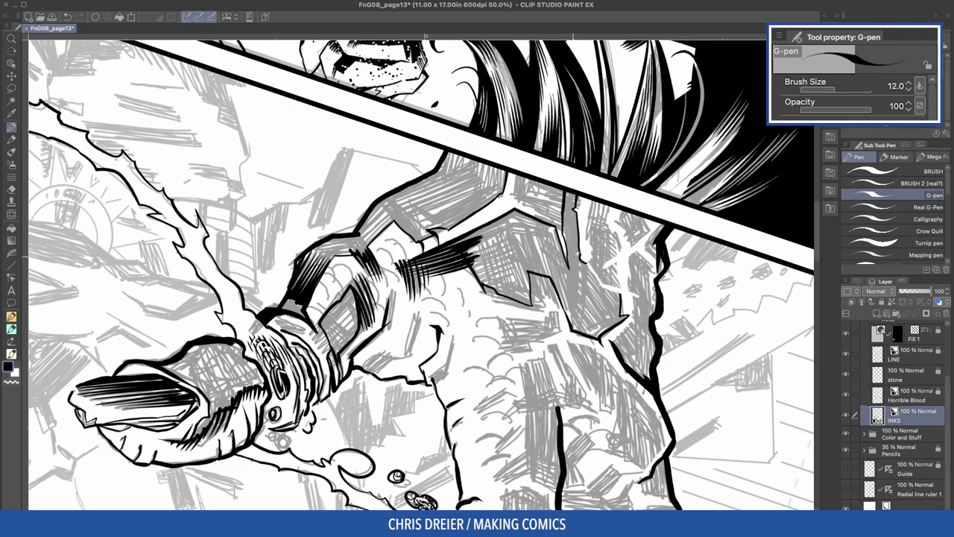
Hatch the knuckle and the skin folds between the lower and upper stumps
scroll(420, 272, "down", 2)
left_click_drag(427, 196, 415, 246)
key("ctrl+z")
mouse_move(425, 200)
left_mouse_down()
mouse_move(414, 252)
mouse_move(418, 243)
mouse_move(438, 272)
left_mouse_up()
left_click_drag(451, 224, 445, 275)
left_click_drag(487, 248, 475, 294)
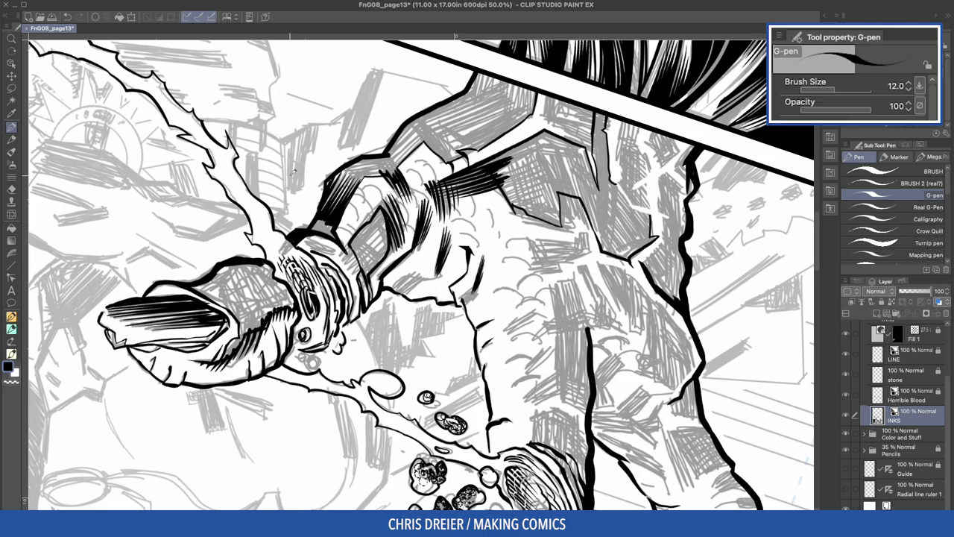
key("minus")
left_click_drag(425, 240, 419, 298)
key("asciicircum")
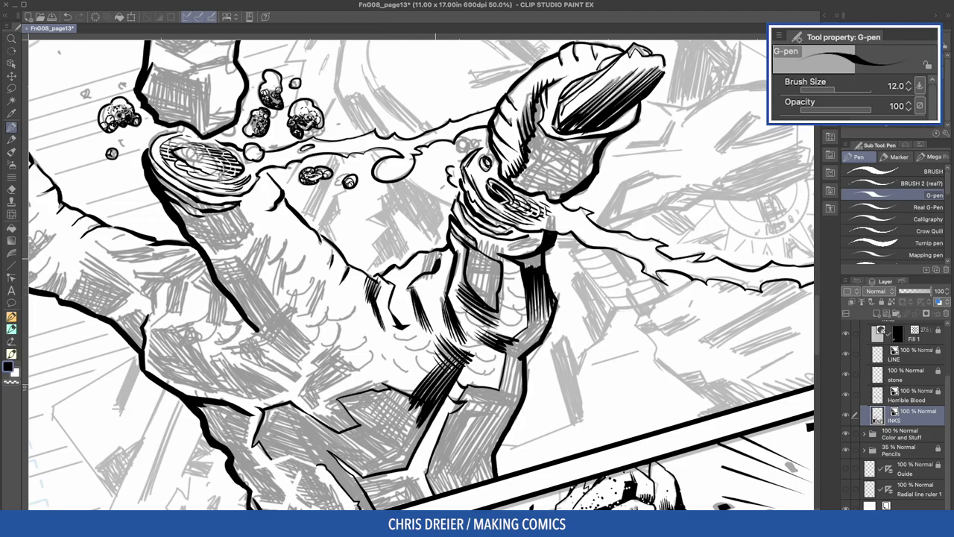
key("asciicircum")
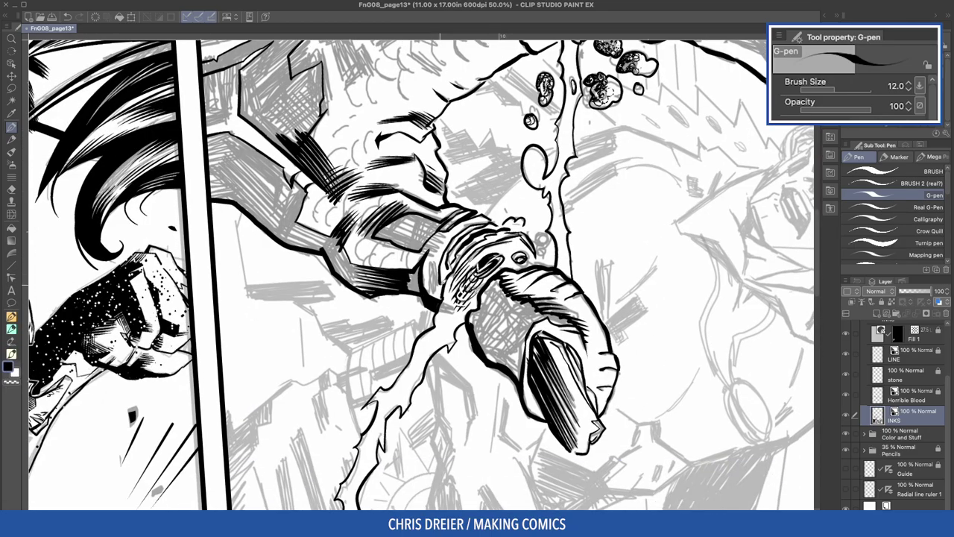
left_click_drag(425, 265, 433, 286)
key("minus")
key("minus")
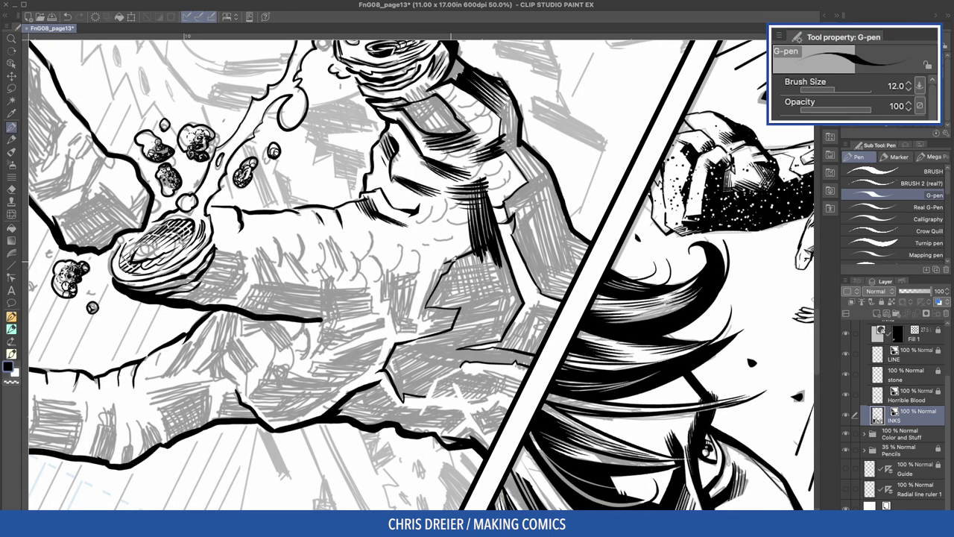
Hatch the upper edge of the large shadow patch in the middle of the palm
left_click_drag(456, 256, 406, 321)
mouse_move(401, 266)
left_mouse_down()
mouse_move(388, 319)
mouse_move(401, 328)
left_mouse_up()
key("c")
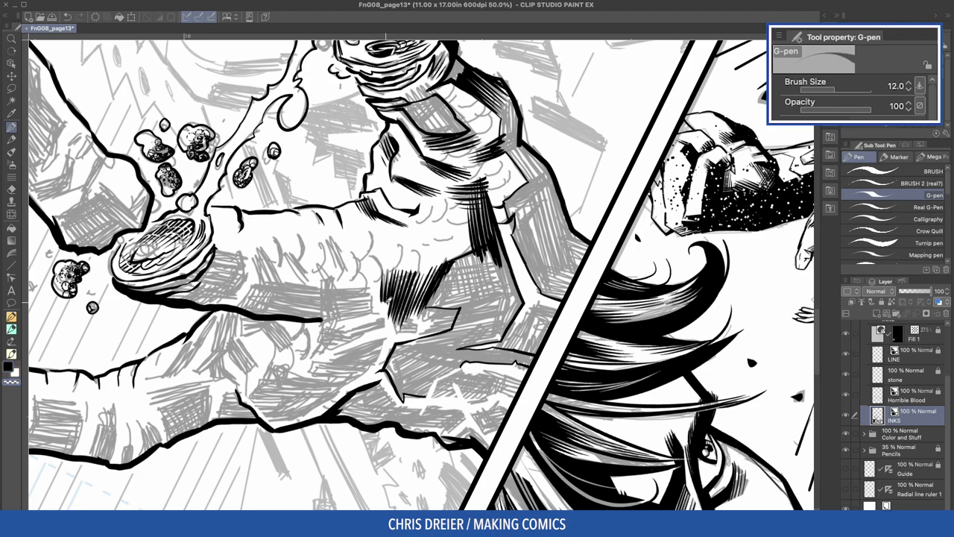
key("c")
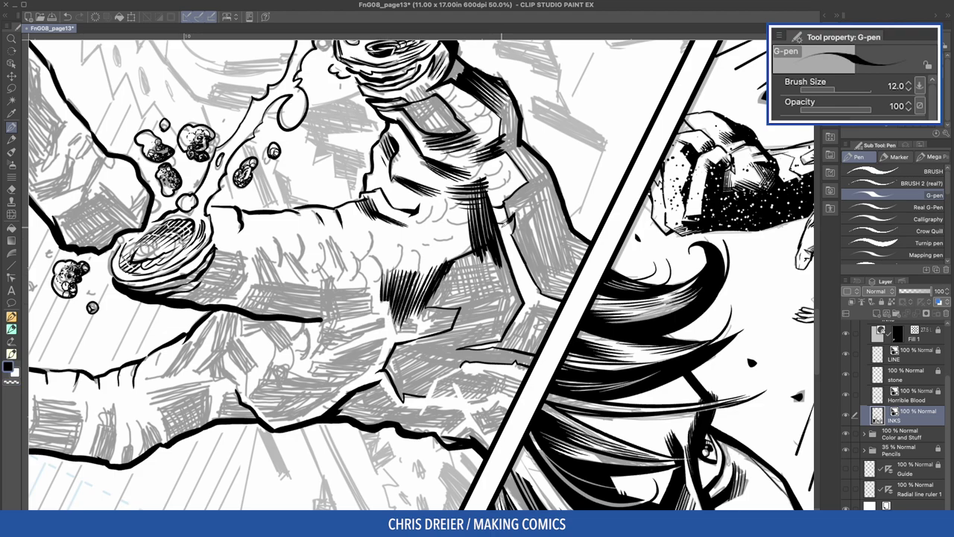
Hatch the shadow on the wrist area beside the diagonal panel border
left_click_drag(524, 302, 497, 352)
key("ctrl+z")
left_click_drag(533, 299, 502, 355)
left_click_drag(536, 301, 510, 355)
mouse_move(546, 302)
left_mouse_down()
mouse_move(514, 347)
mouse_move(514, 359)
mouse_move(521, 352)
mouse_move(528, 362)
mouse_move(494, 358)
left_mouse_up()
key("c")
key("c")
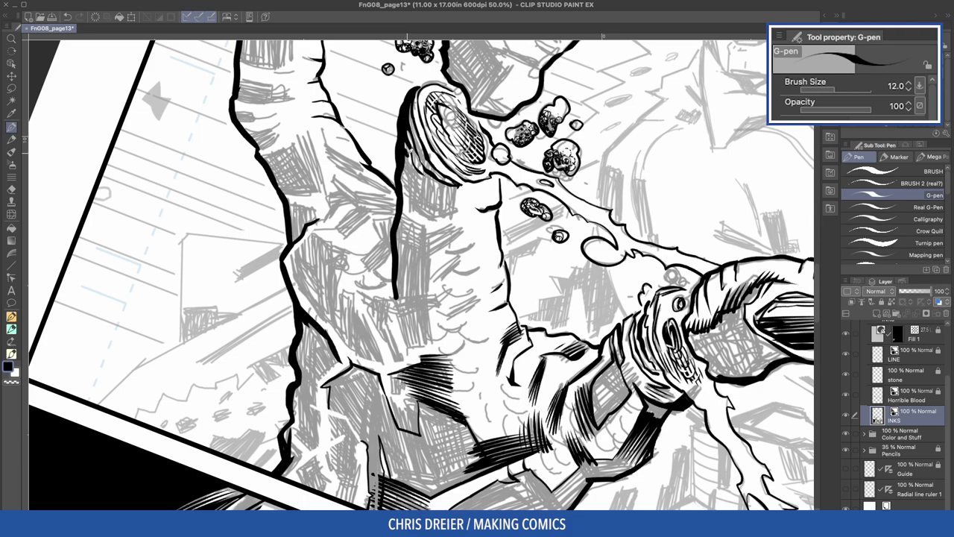
Outline the shadow shapes below the rim and along the shaded side of the upper stump
left_click_drag(409, 149, 438, 218)
mouse_move(428, 216)
left_mouse_down()
mouse_move(464, 204)
mouse_move(429, 275)
mouse_move(428, 229)
left_mouse_up()
mouse_move(394, 293)
left_mouse_down()
mouse_move(410, 337)
mouse_move(437, 331)
left_mouse_up()
left_click_drag(436, 257, 431, 292)
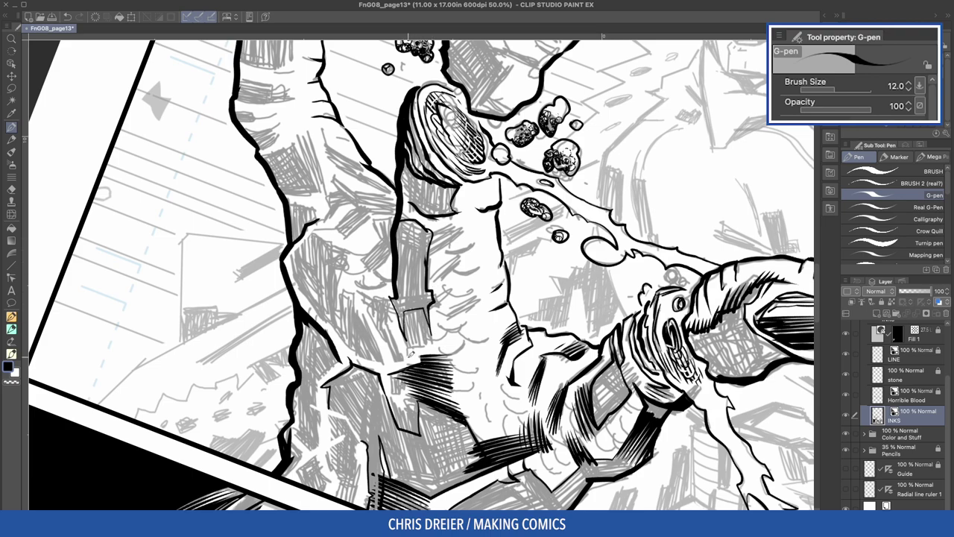
Outline the shadow shapes at the base of the intact finger and on the adjoining palm, hatching the crease between the fingers
left_click_drag(261, 146, 306, 153)
left_click_drag(300, 147, 317, 196)
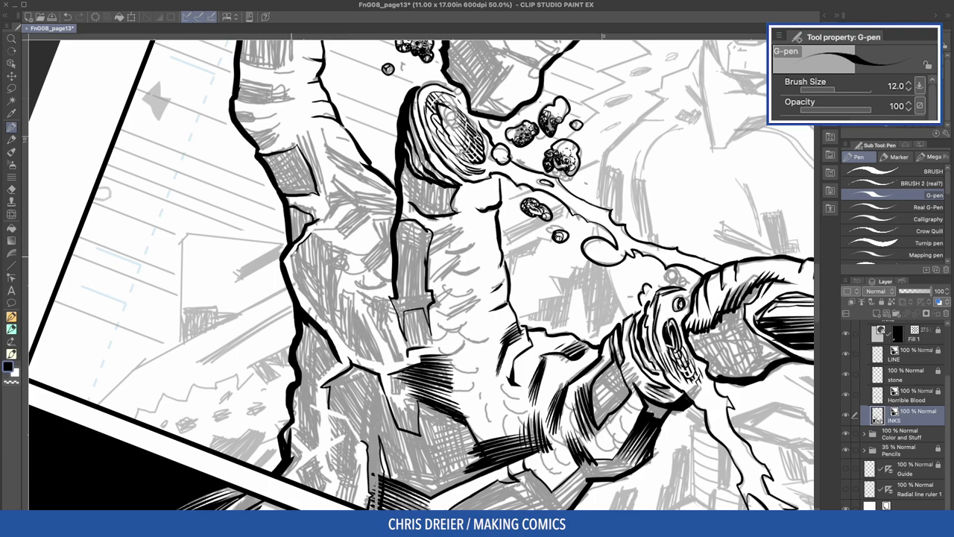
left_click_drag(314, 303, 326, 324)
mouse_move(328, 319)
left_mouse_down()
mouse_move(355, 348)
mouse_move(356, 306)
mouse_move(334, 267)
left_mouse_up()
left_click_drag(393, 275, 356, 286)
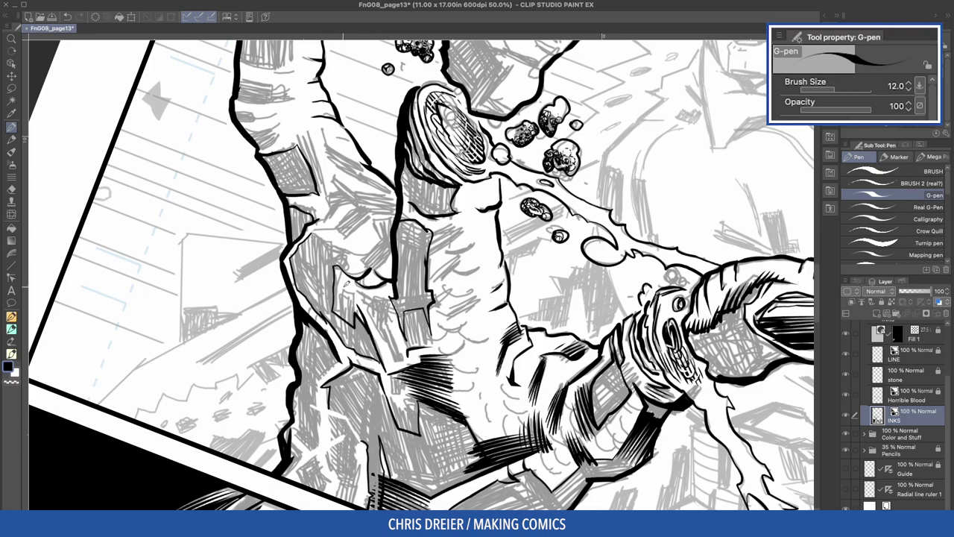
left_click_drag(400, 320, 381, 356)
mouse_move(394, 216)
left_mouse_down()
mouse_move(386, 250)
mouse_move(369, 264)
left_mouse_up()
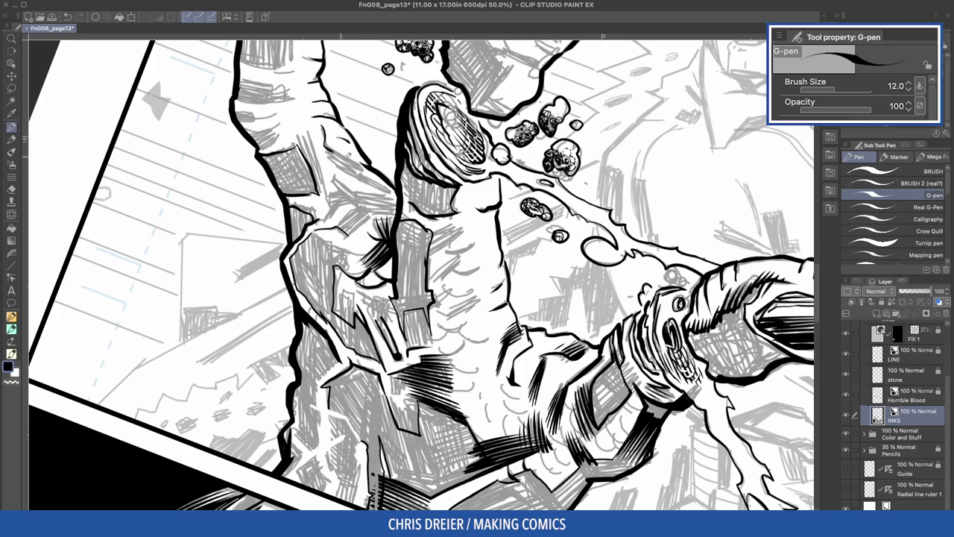
Ink the creases and outline the shadow bands along the intact finger, reducing the G-pen to size 10
scroll(358, 155, "down", 3)
left_click_drag(212, 237, 243, 258)
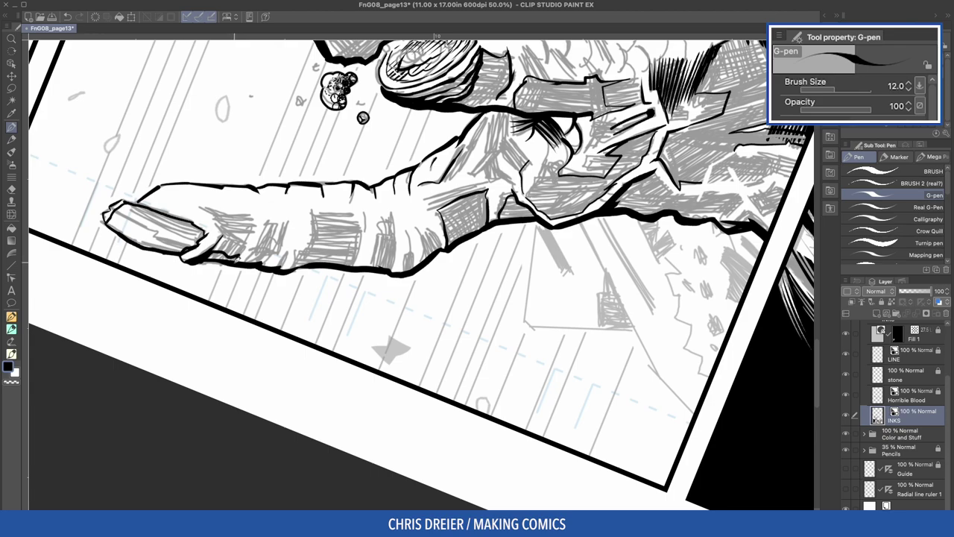
left_click_drag(312, 208, 298, 267)
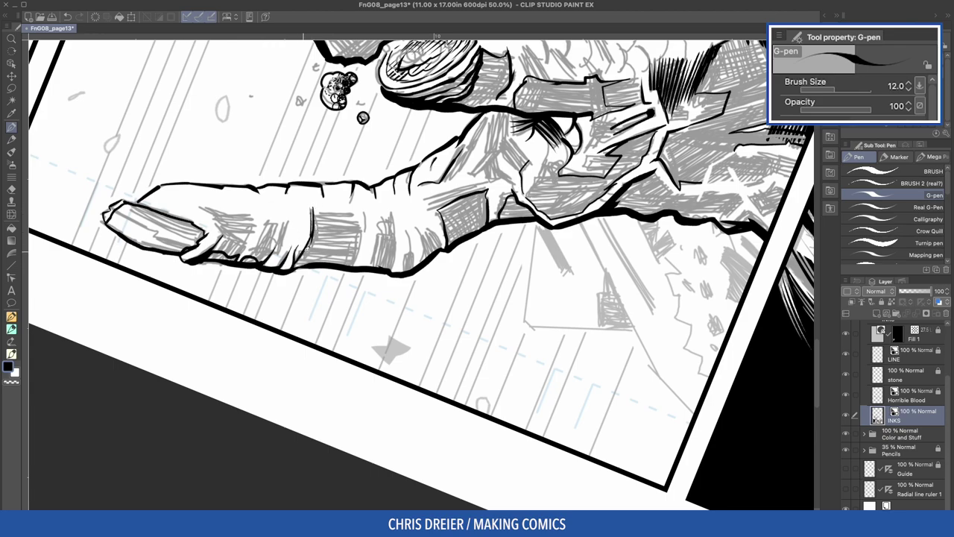
mouse_move(366, 199)
left_mouse_down()
mouse_move(361, 239)
mouse_move(326, 231)
mouse_move(357, 228)
mouse_move(406, 156)
mouse_move(415, 269)
left_mouse_up()
key("bracketleft")
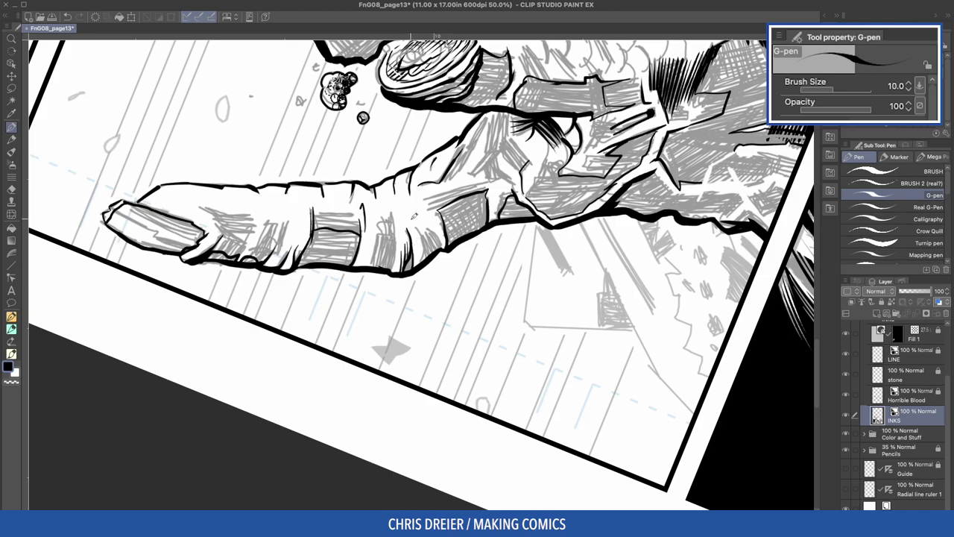
left_click_drag(394, 209, 391, 268)
key("c")
key("c")
key("minus")
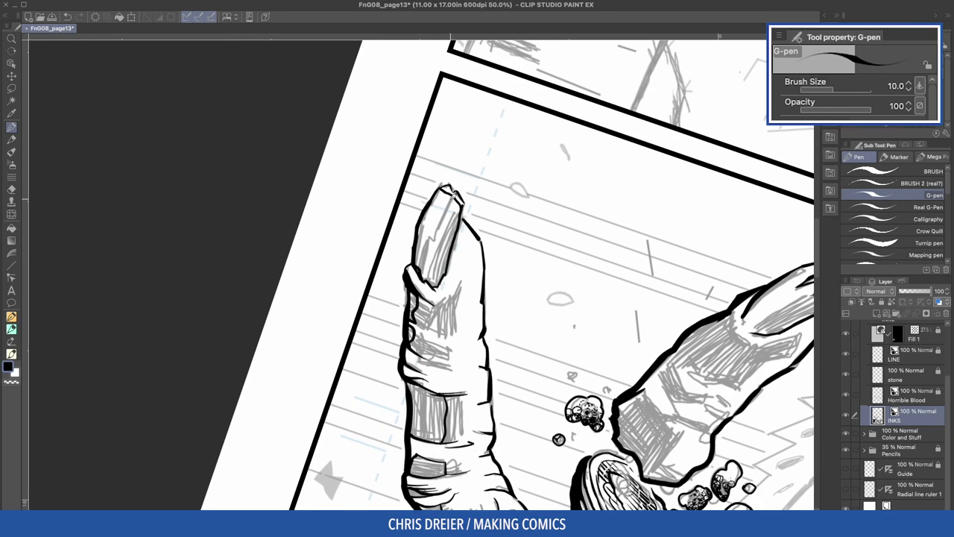
Hatch the fingernail of the intact finger with the G-pen at size 10
left_click_drag(445, 214, 428, 243)
left_click_drag(432, 237, 421, 269)
mouse_move(442, 195)
left_mouse_down()
mouse_move(421, 254)
mouse_move(419, 236)
left_mouse_up()
left_click_drag(460, 209, 436, 282)
left_click_drag(440, 237, 428, 280)
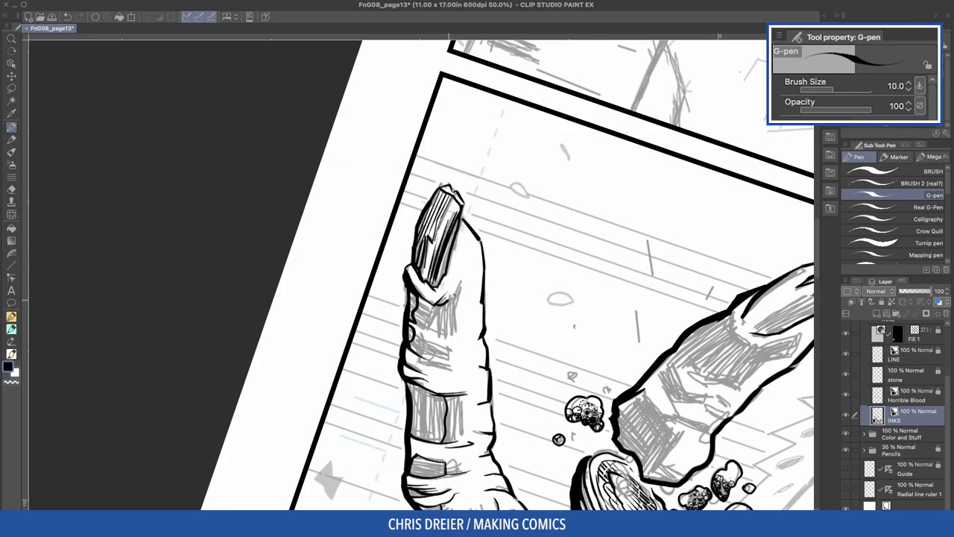
Hatch the shadows at the base of the intact finger, beside its shadow block and toward the web
key("minus")
key("minus")
key("minus")
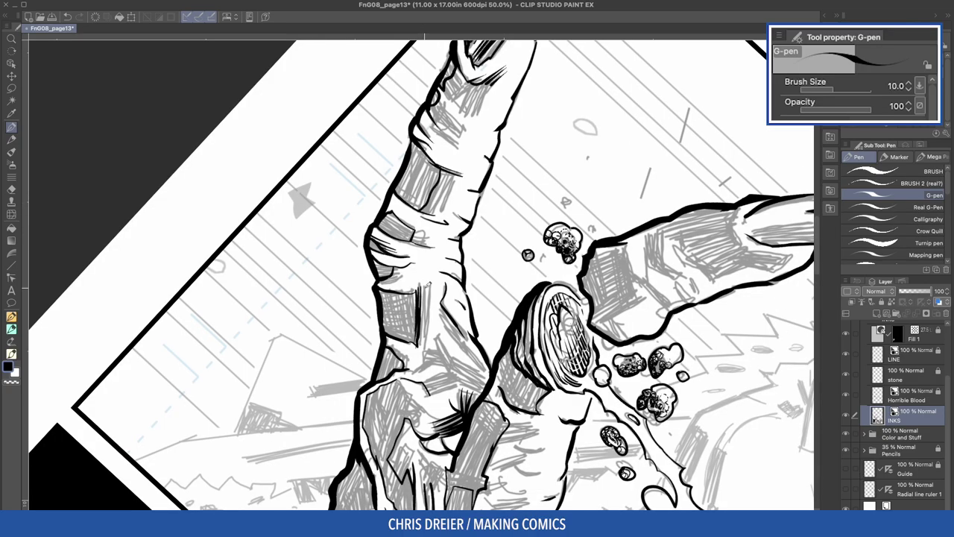
key("minus")
key("minus")
key("minus")
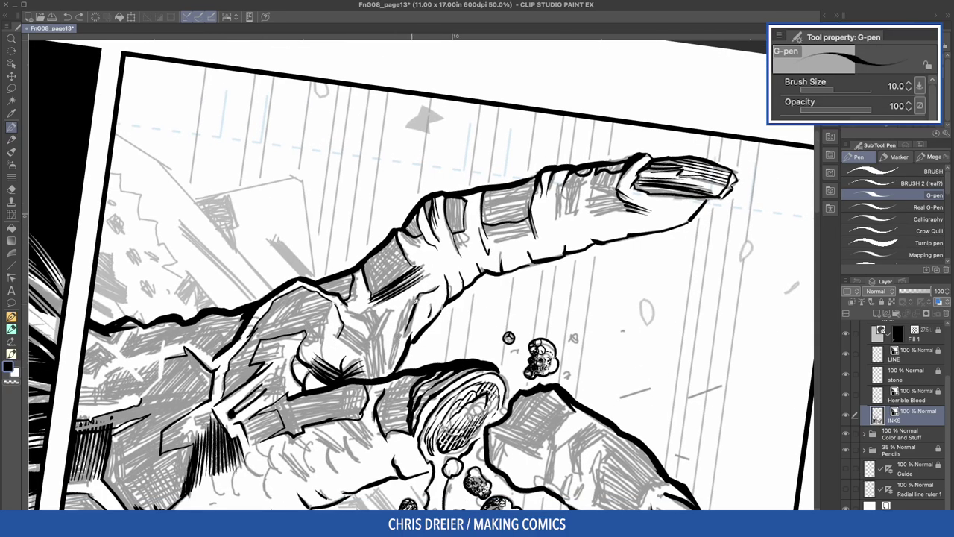
left_click_drag(410, 298, 383, 377)
left_click_drag(377, 332, 377, 377)
Switch to the Turnip pen and hatch the shadow block at the base of the upper stump
key("asciicircum")
key("asciicircum")
key("asciicircum")
key("asciicircum")
key("asciicircum")
key("asciicircum")
key("asciicircum")
key("asciicircum")
key("asciicircum")
key("asciicircum")
key("asciicircum")
key("asciicircum")
key("asciicircum")
key("asciicircum")
key("asciicircum")
key("asciicircum")
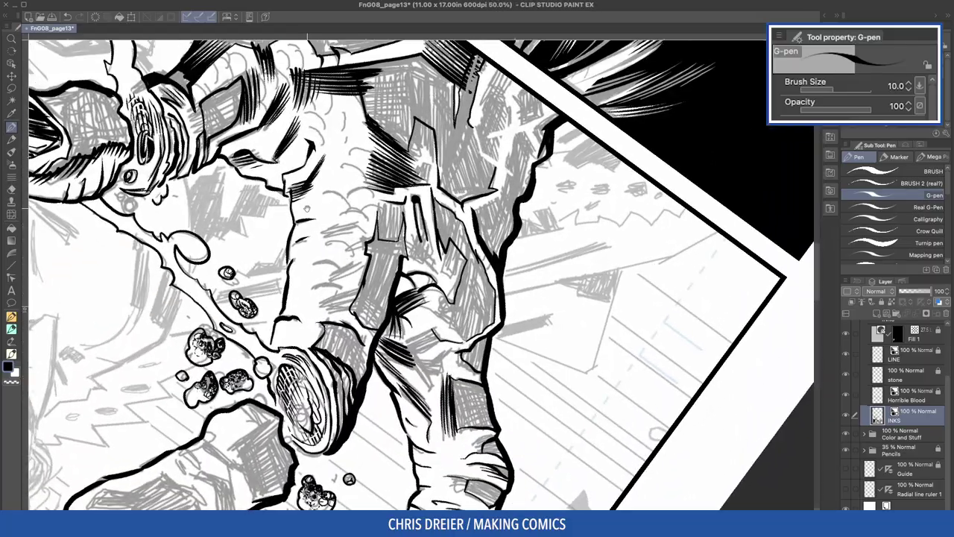
left_click(895, 242)
mouse_move(382, 195)
left_mouse_down()
mouse_move(377, 246)
mouse_move(400, 245)
left_mouse_up()
left_click_drag(385, 197, 379, 247)
left_click_drag(397, 198, 391, 248)
left_click_drag(399, 206, 396, 249)
Add heavy hatching with the Turnip pen to the palm shadow below the stumps
key("asciicircum")
key("asciicircum")
key("asciicircum")
key("asciicircum")
key("asciicircum")
key("asciicircum")
key("asciicircum")
key("asciicircum")
key("asciicircum")
key("asciicircum")
key("asciicircum")
key("asciicircum")
left_click_drag(425, 307, 422, 376)
left_click_drag(429, 310, 431, 373)
left_click_drag(446, 312, 434, 378)
left_click_drag(448, 321, 448, 377)
Hatch along the shaded side of the upper stump, reducing the Turnip pen to size 17
key("asciicircum")
key("asciicircum")
key("asciicircum")
key("asciicircum")
left_click_drag(444, 166, 435, 206)
mouse_move(446, 164)
left_mouse_down()
mouse_move(438, 213)
mouse_move(448, 228)
left_mouse_up()
key("bracketleft")
left_click_drag(474, 207, 479, 240)
key("asciicircum")
key("asciicircum")
key("asciicircum")
left_click_drag(679, 225, 671, 243)
left_click_drag(691, 230, 681, 256)
left_click_drag(705, 238, 690, 261)
Hatch the shadow directly beneath the cut rim of the upper stump with the Turnip pen
key("asciicircum")
key("asciicircum")
key("asciicircum")
key("asciicircum")
key("asciicircum")
key("asciicircum")
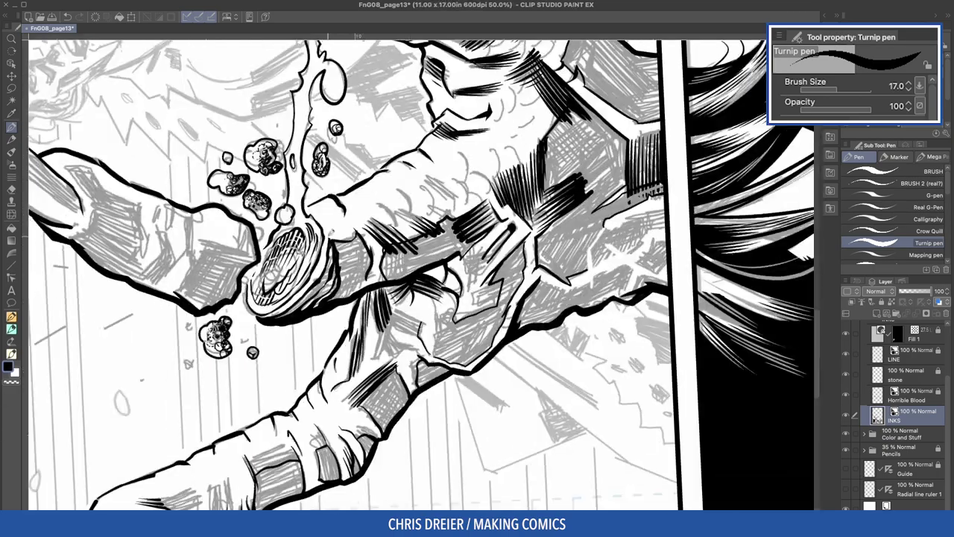
left_click_drag(332, 217, 331, 239)
left_click_drag(337, 214, 341, 253)
left_click_drag(351, 214, 352, 249)
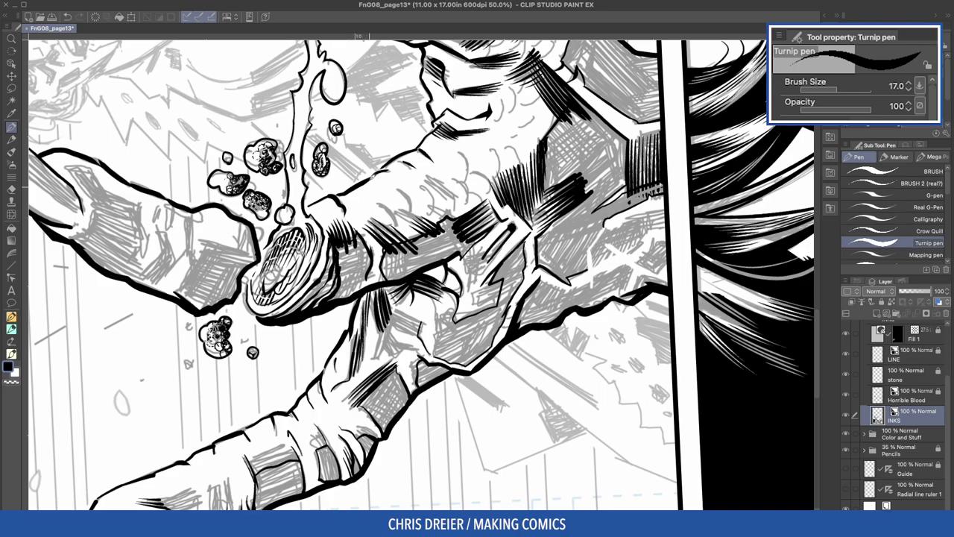
Hatch the skin folds where the intact finger meets the upper stump
key("asciicircum")
key("asciicircum")
key("asciicircum")
key("asciicircum")
key("asciicircum")
key("asciicircum")
key("asciicircum")
key("asciicircum")
key("asciicircum")
key("asciicircum")
key("asciicircum")
key("asciicircum")
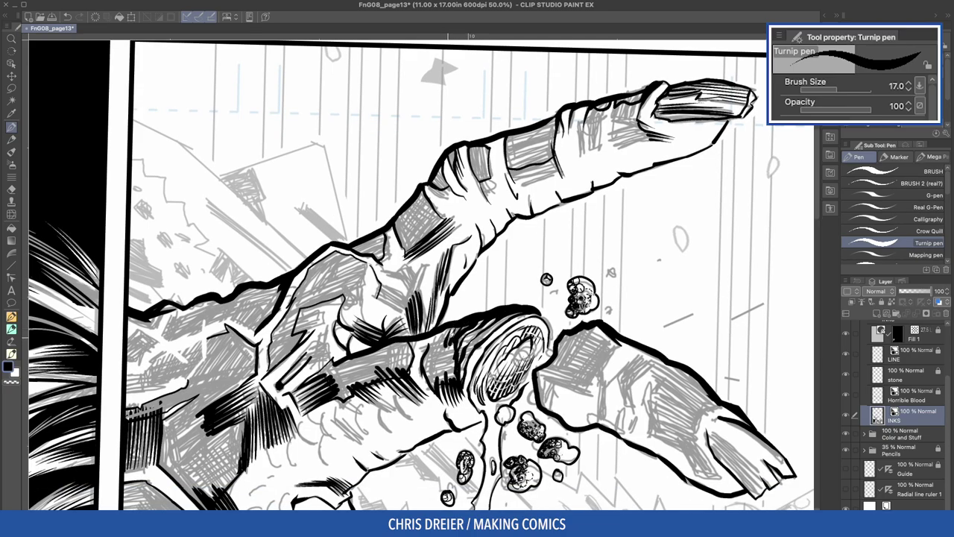
left_click_drag(452, 324, 434, 359)
Hatch the shadow bands around the middle knuckle of the intact finger with the Turnip pen at size 17
key("asciicircum")
key("asciicircum")
key("asciicircum")
key("asciicircum")
key("asciicircum")
key("asciicircum")
key("asciicircum")
key("asciicircum")
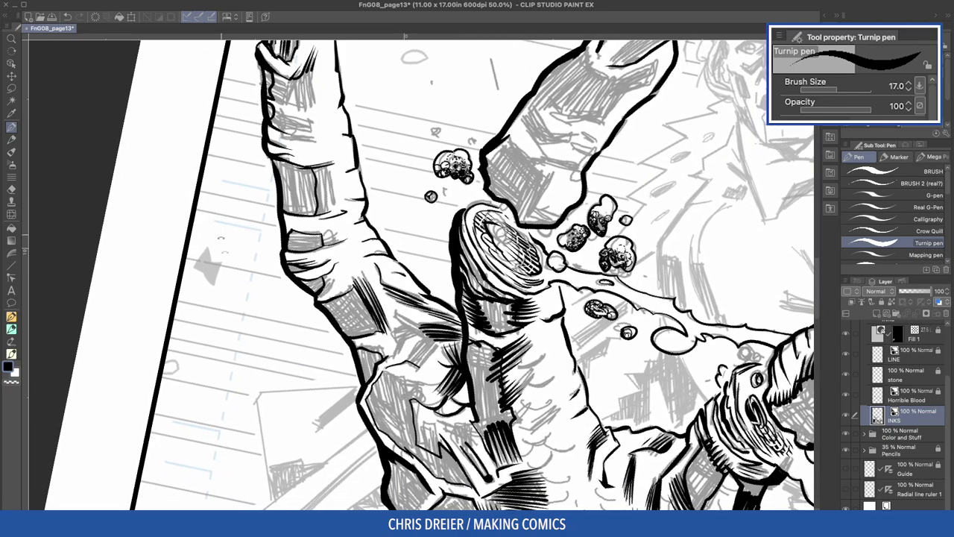
key("asciicircum")
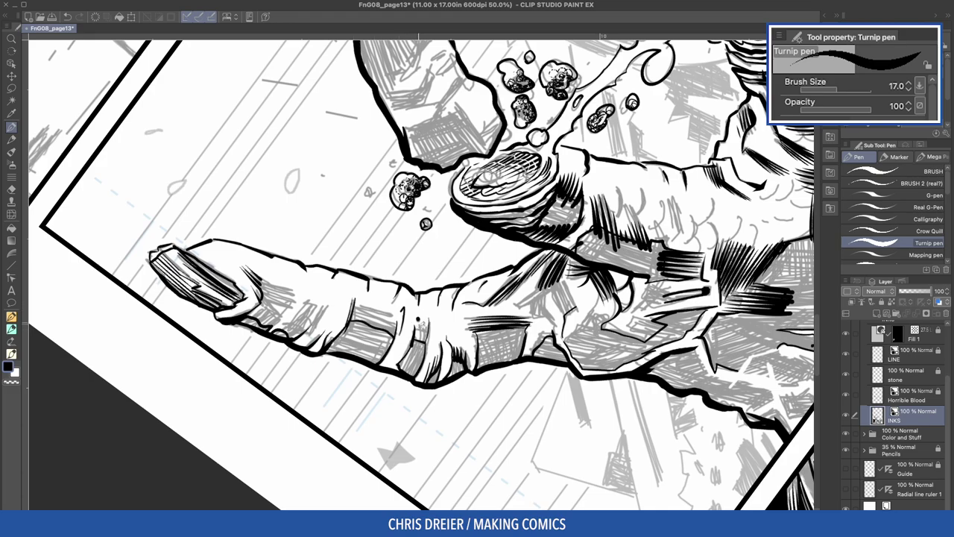
key("asciicircum")
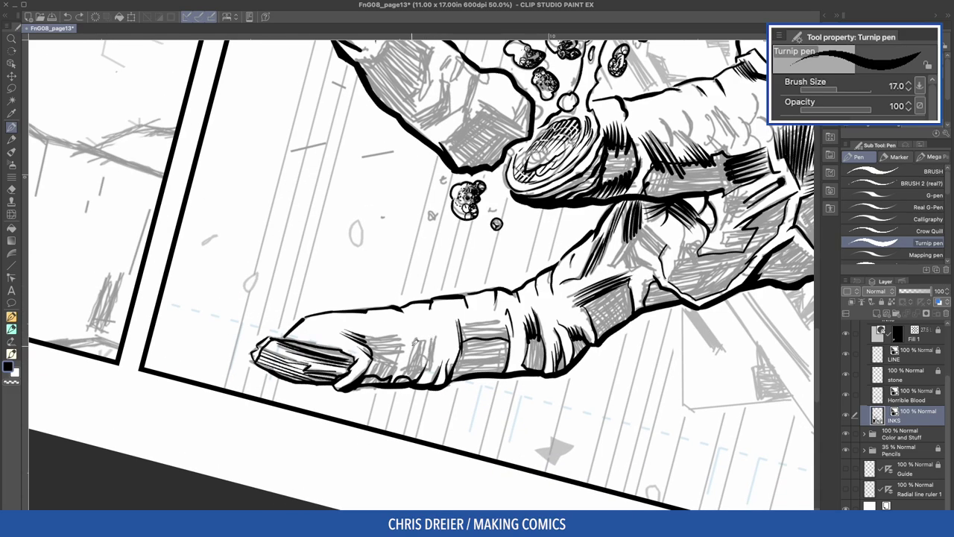
Reduce the Turnip pen to size 12 and hatch the shadow folds between the intact finger's nail and knuckle
key("bracketleft")
key("bracketleft")
key("asciicircum")
left_click_drag(403, 331, 376, 369)
mouse_move(379, 333)
left_mouse_down()
mouse_move(364, 360)
mouse_move(344, 357)
left_mouse_up()
left_click_drag(298, 272, 343, 120)
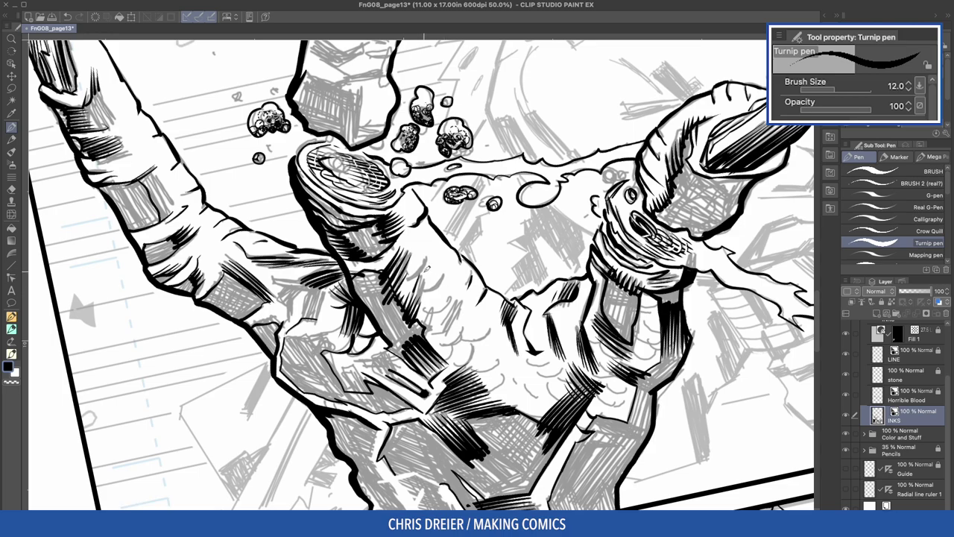
Hatch the shaded side of the upper stump with the Turnip pen, enlarging the brush from size 12 to 17
left_click_drag(428, 267, 419, 303)
key("asciicircum")
left_click_drag(316, 312, 312, 363)
key("bracketright")
key("bracketright")
mouse_move(332, 325)
left_mouse_down()
mouse_move(319, 365)
mouse_move(325, 359)
left_mouse_up()
Hatch the shadow edges where the intact finger and the upper stump run into the palm with the Turnip pen
key("asciicircum")
key("asciicircum")
left_click_drag(264, 213, 259, 233)
left_click_drag(279, 216, 265, 237)
mouse_move(346, 312)
left_mouse_down()
mouse_move(335, 343)
mouse_move(350, 356)
left_mouse_up()
key("minus")
mouse_move(472, 299)
left_mouse_down()
mouse_move(445, 330)
mouse_move(452, 325)
left_mouse_up()
left_click_drag(467, 303, 441, 328)
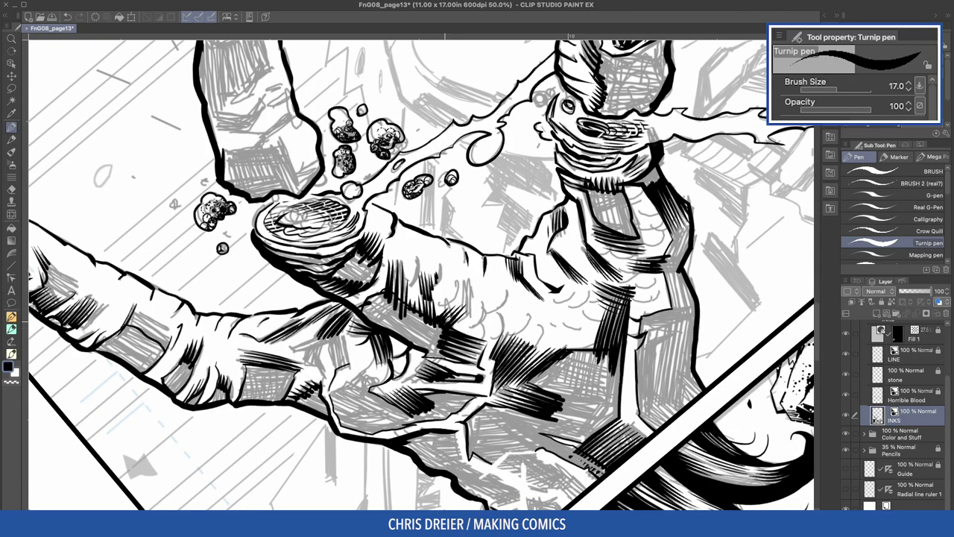
Hatch one edge of the shadow patch on the intact finger's lowest segment with the Turnip pen at size 17
key("asciicircum")
key("asciicircum")
key("asciicircum")
left_click_drag(361, 198, 346, 255)
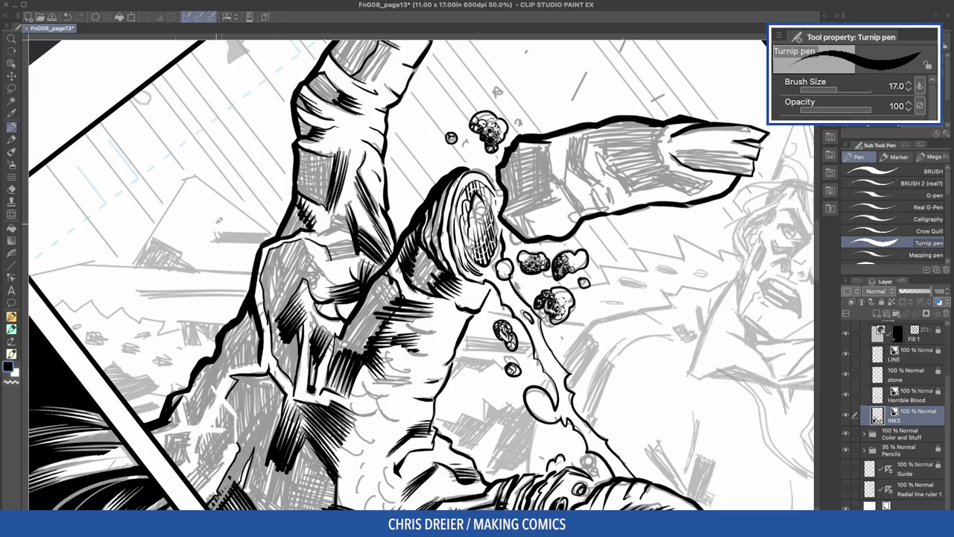
Hatch the skin folds between the intact finger and the upper stump with the G-pen at size 7
key("asciicircum")
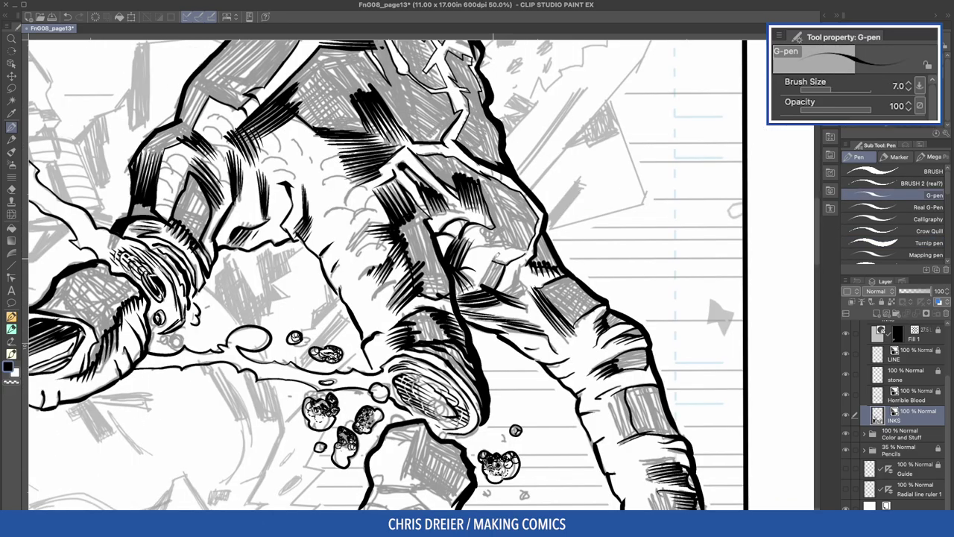
mouse_move(501, 258)
left_mouse_down()
mouse_move(490, 288)
mouse_move(480, 286)
left_mouse_up()
left_click_drag(515, 274, 506, 282)
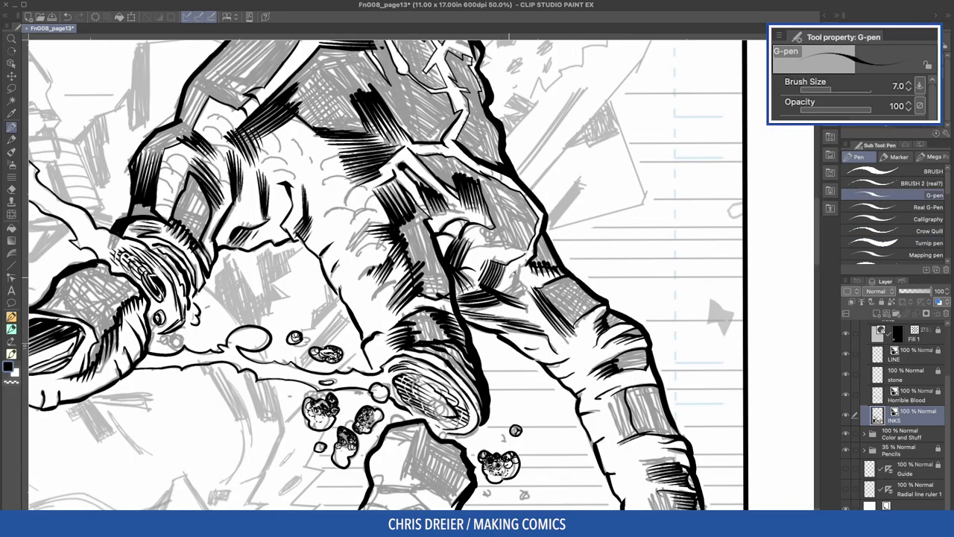
key("minus")
key("minus")
key("minus")
key("minus")
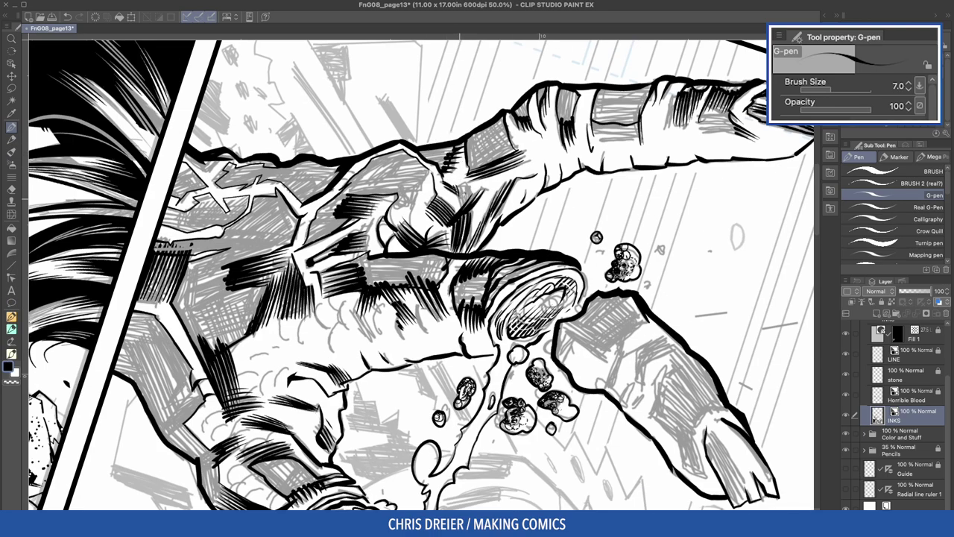
key("minus")
key("minus")
key("minus")
key("minus")
key("minus")
key("minus")
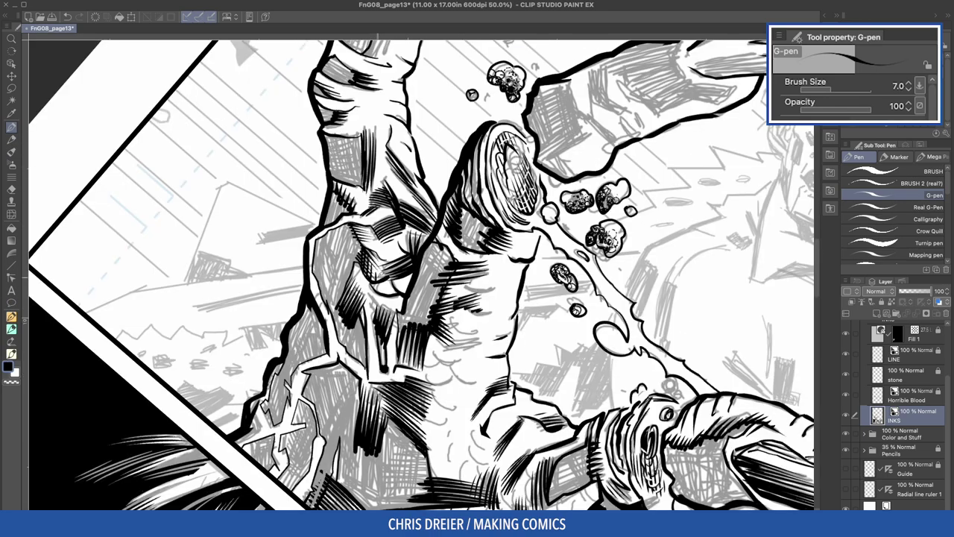
Enlarge the G-pen to size 8 and hatch the intact finger's middle shadow band and the shadow patch behind its nail
key("minus")
key("minus")
key("minus")
key("minus")
key("minus")
key("minus")
key("minus")
key("minus")
key("minus")
key("minus")
key("minus")
key("minus")
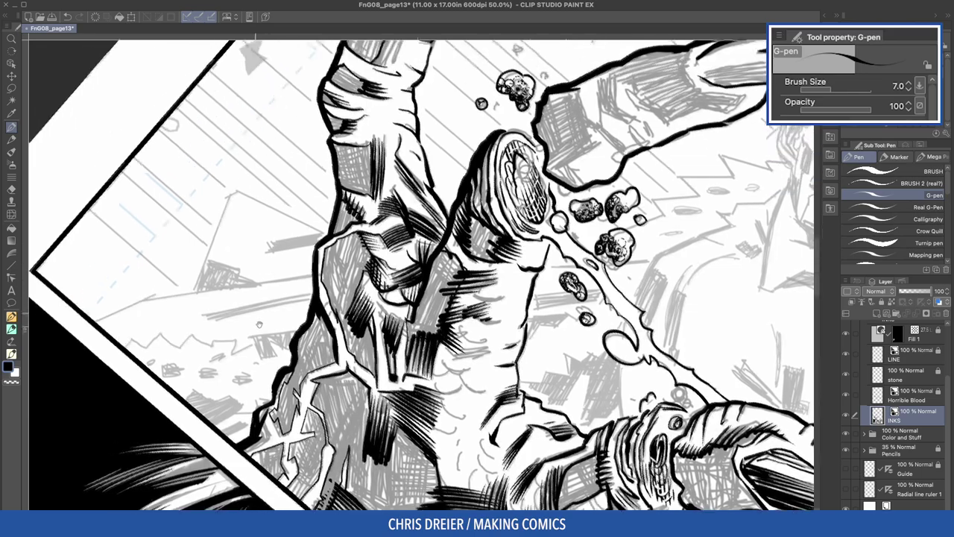
key("bracketright")
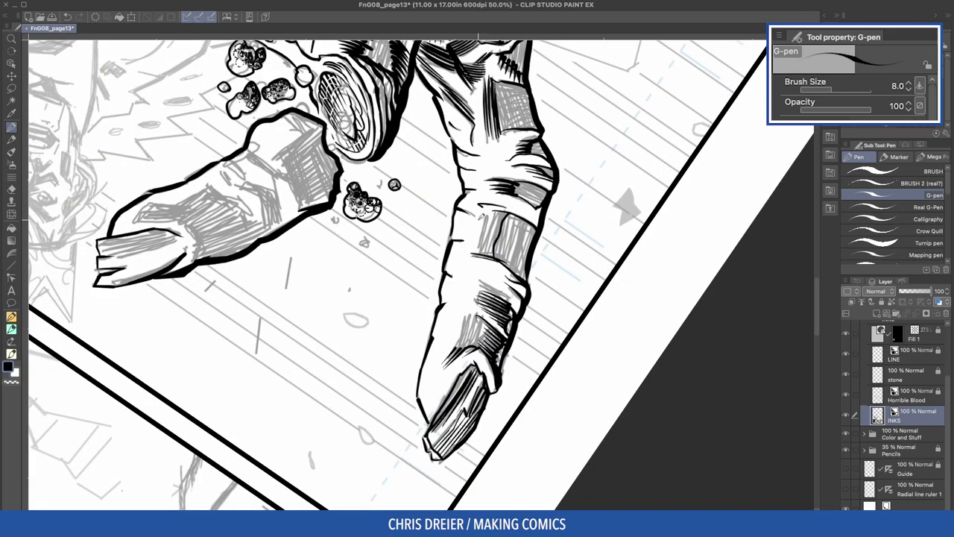
mouse_move(481, 207)
left_mouse_down()
mouse_move(489, 252)
mouse_move(501, 255)
left_mouse_up()
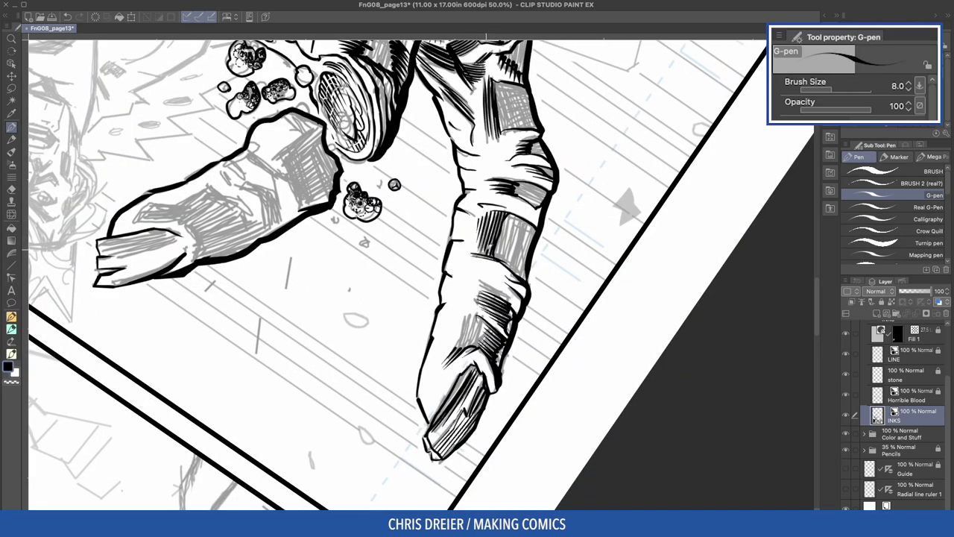
scroll(387, 281, "down", 1)
mouse_move(471, 292)
left_mouse_down()
mouse_move(458, 328)
mouse_move(477, 329)
left_mouse_up()
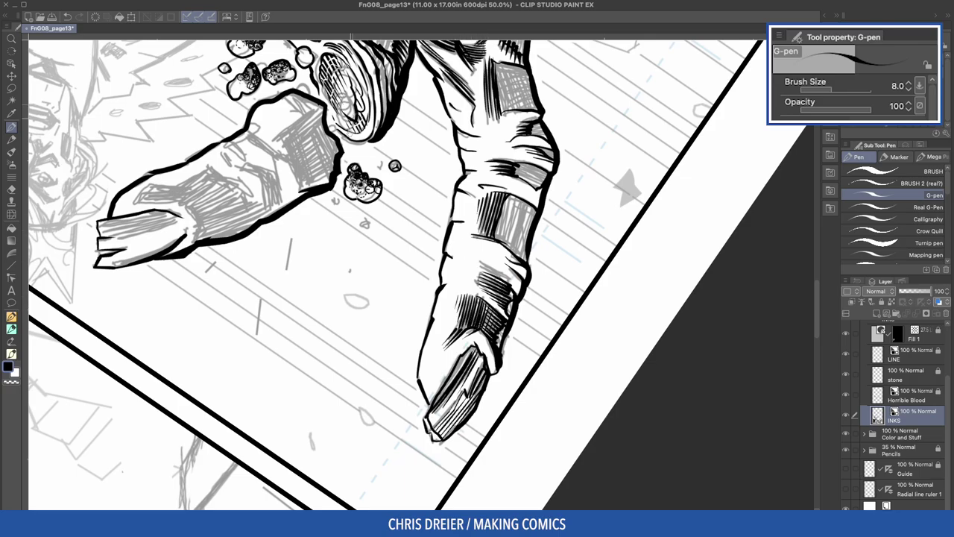
Ink the nail of the upper severed finger with lengthwise hatching, reducing the G-pen to size 6
key("asciicircum")
key("asciicircum")
key("asciicircum")
key("asciicircum")
key("asciicircum")
key("asciicircum")
mouse_move(411, 122)
left_mouse_down()
mouse_move(413, 195)
mouse_move(393, 193)
left_mouse_up()
key("bracketleft")
key("bracketleft")
mouse_move(394, 136)
left_mouse_down()
mouse_move(393, 208)
mouse_move(406, 206)
left_mouse_up()
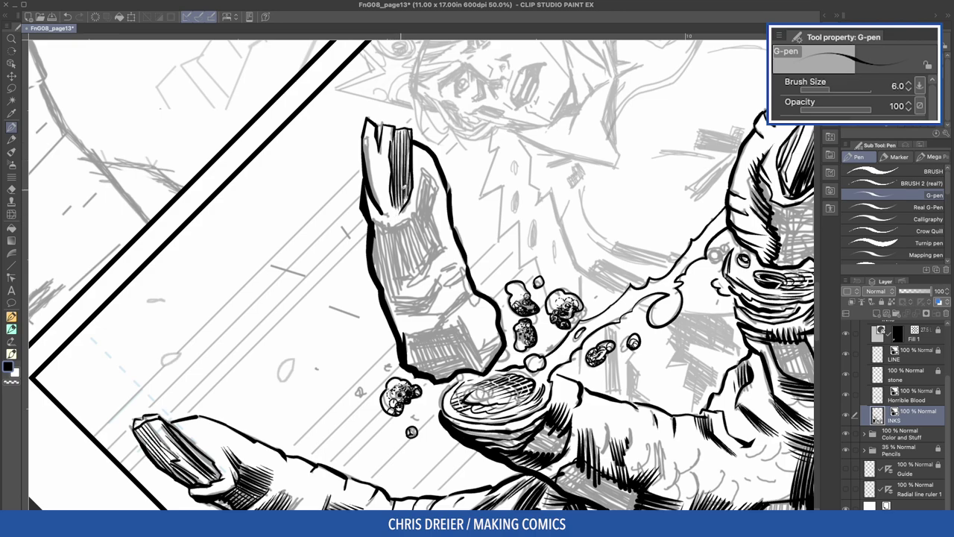
Outline the cuticle, side shadow and upper knuckle fold of the upper severed finger with the G-pen at size 8
key("bracketright")
key("bracketright")
key("asciicircum")
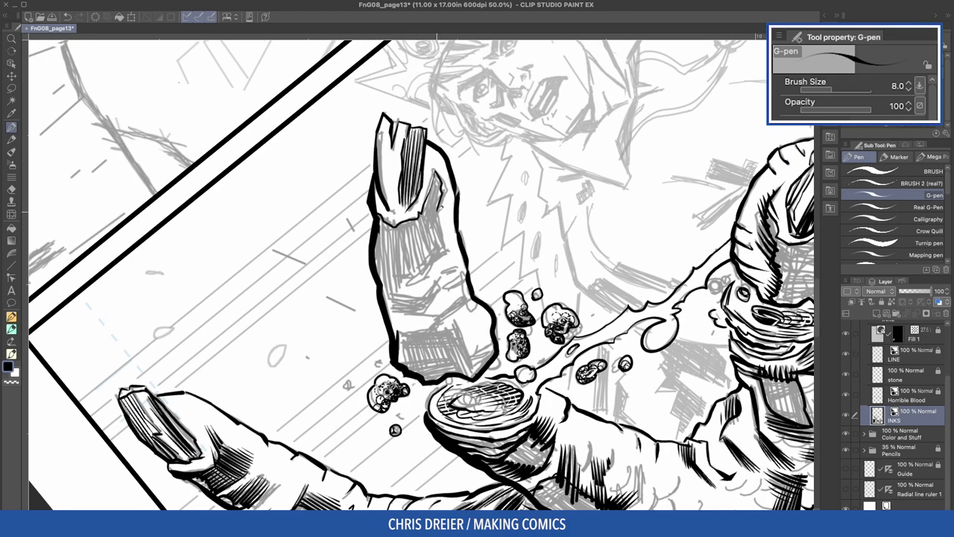
key("e")
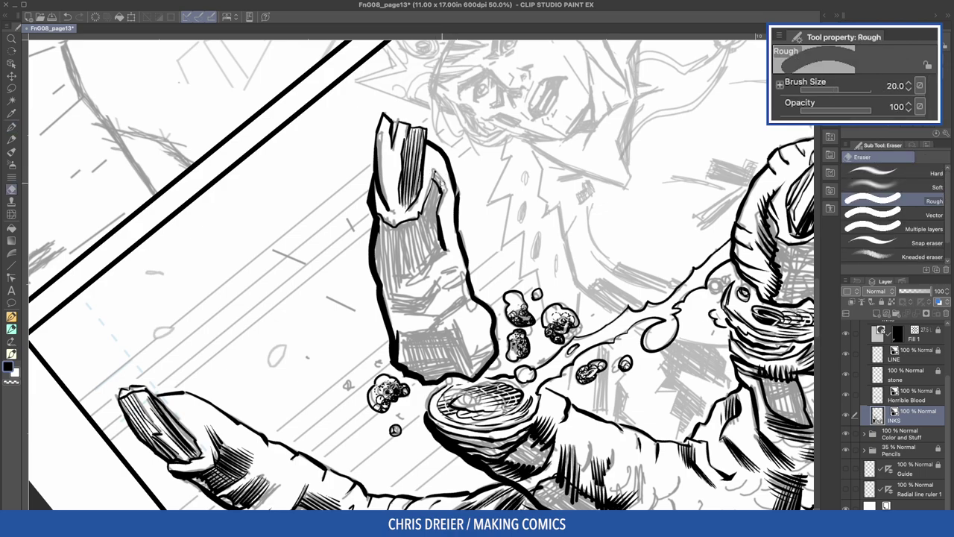
key("p")
left_click_drag(387, 249, 384, 283)
left_click_drag(449, 248, 410, 273)
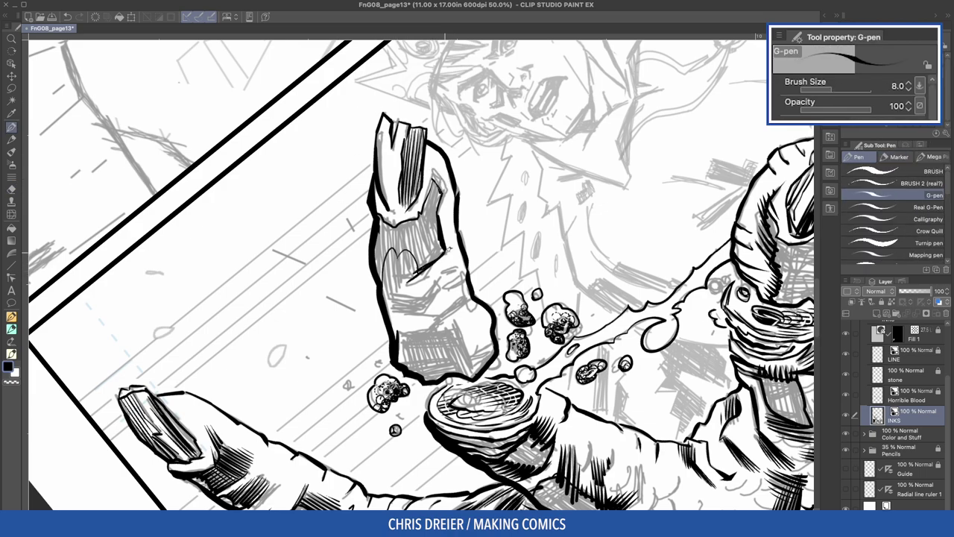
Enlarge the G-pen to size 12 and hatch the shadow between the severed finger's nail and knuckle, undoing stray strokes
key("bracketright")
key("bracketright")
mouse_move(341, 265)
left_mouse_down()
mouse_move(419, 188)
mouse_move(494, 219)
left_mouse_up()
key("ctrl+z")
left_click_drag(412, 298, 409, 322)
key("minus")
left_click_drag(478, 200, 470, 248)
key("ctrl+z")
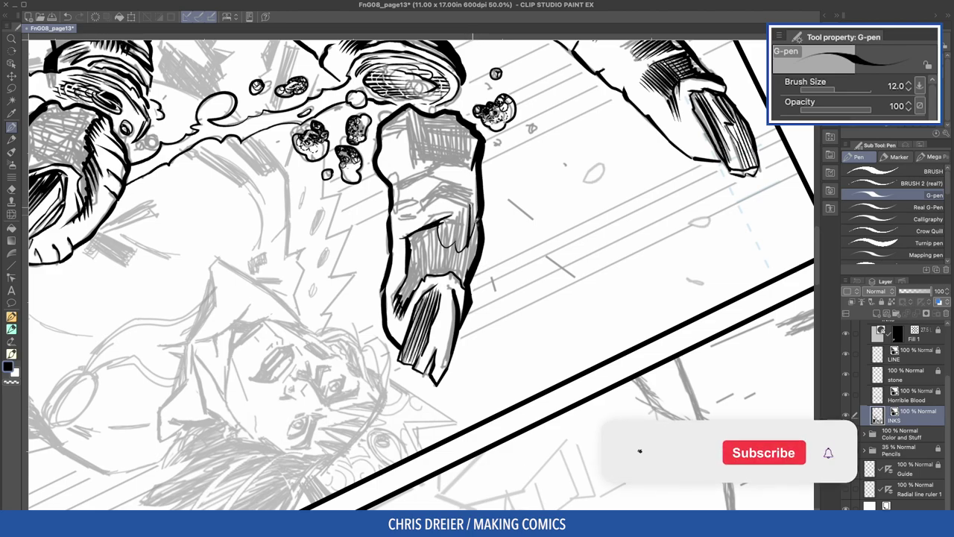
left_click_drag(467, 197, 457, 258)
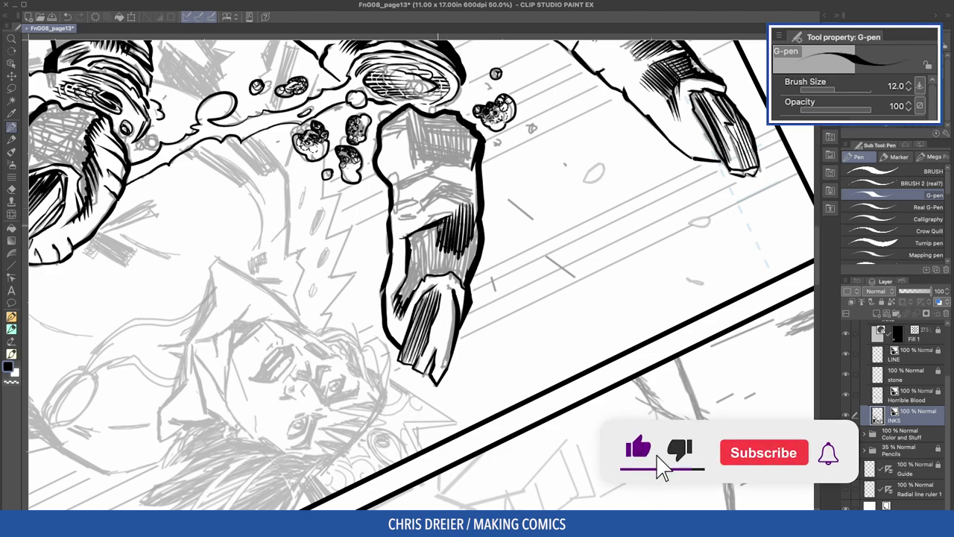
Ink the knuckle folds and hatch the lower shadow patches of the upper severed finger with the G-pen at size 12
key("minus")
left_click_drag(431, 227, 425, 242)
mouse_move(531, 261)
left_mouse_down()
mouse_move(522, 273)
mouse_move(510, 258)
mouse_move(482, 266)
mouse_move(465, 285)
left_mouse_up()
left_click_drag(469, 265, 458, 300)
left_click_drag(465, 231, 458, 267)
left_click_drag(446, 230, 415, 300)
left_click_drag(425, 287, 413, 300)
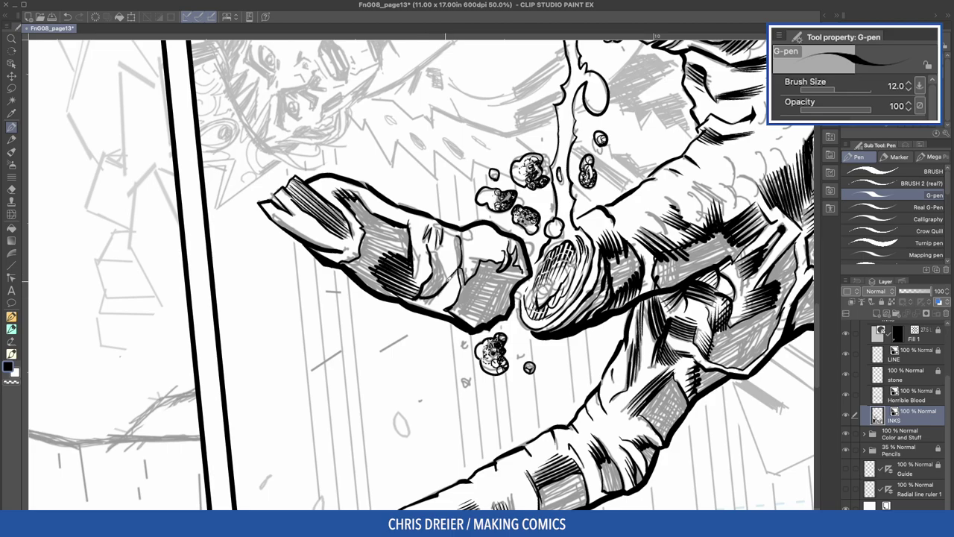
left_click_drag(417, 149, 272, 232)
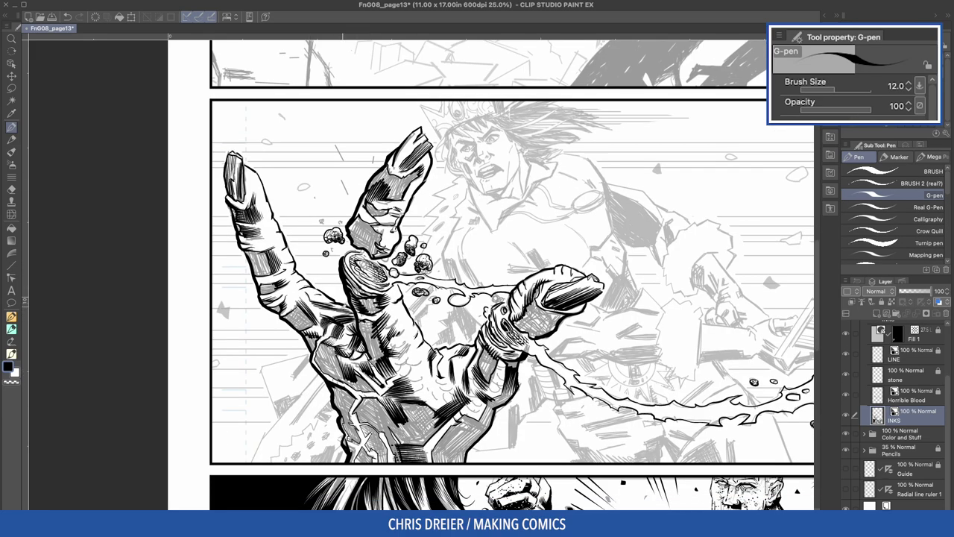
Auto-select the shaded areas of the palm and wrist with Selection for referred layers
key("w")
left_click(390, 440)
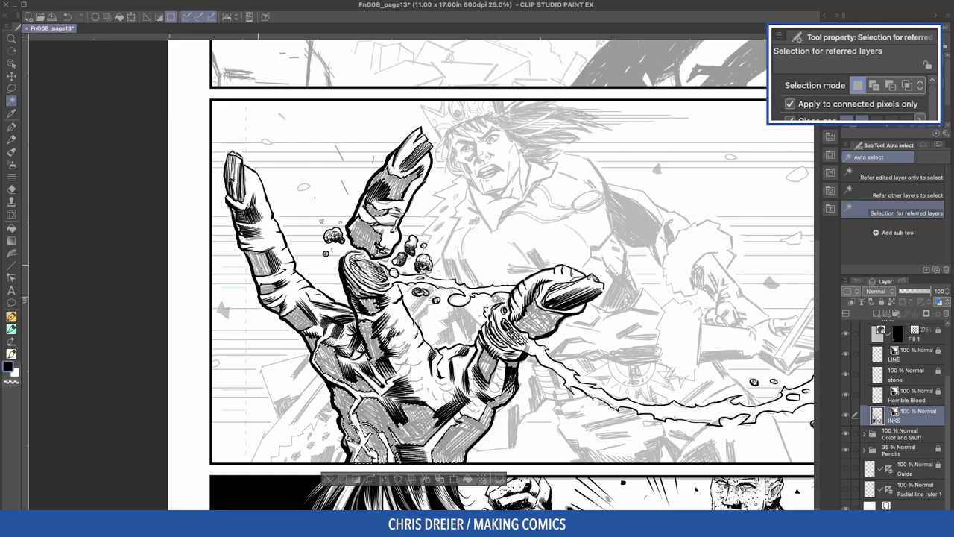
left_click(543, 417, "shift")
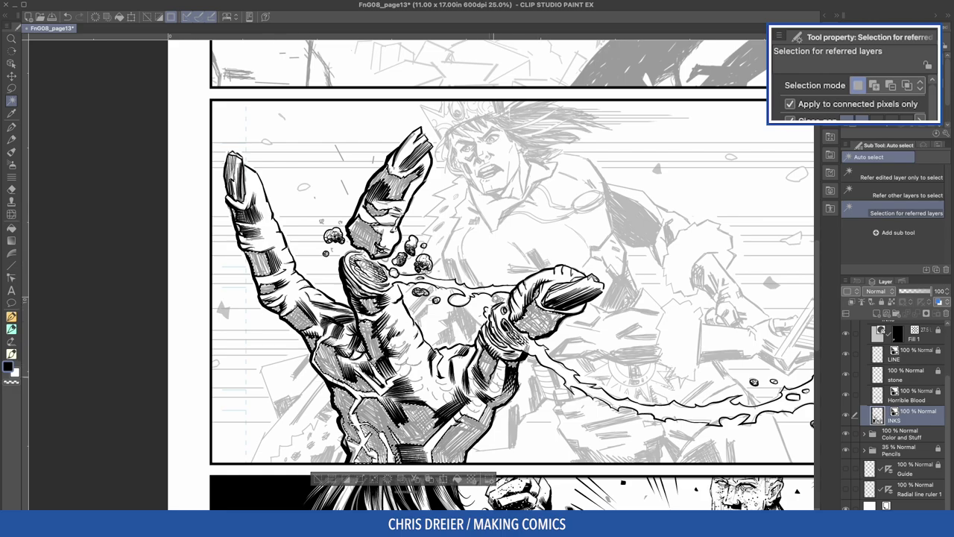
scroll(377, 305, "up", 5)
left_click_drag(378, 304, 375, 270)
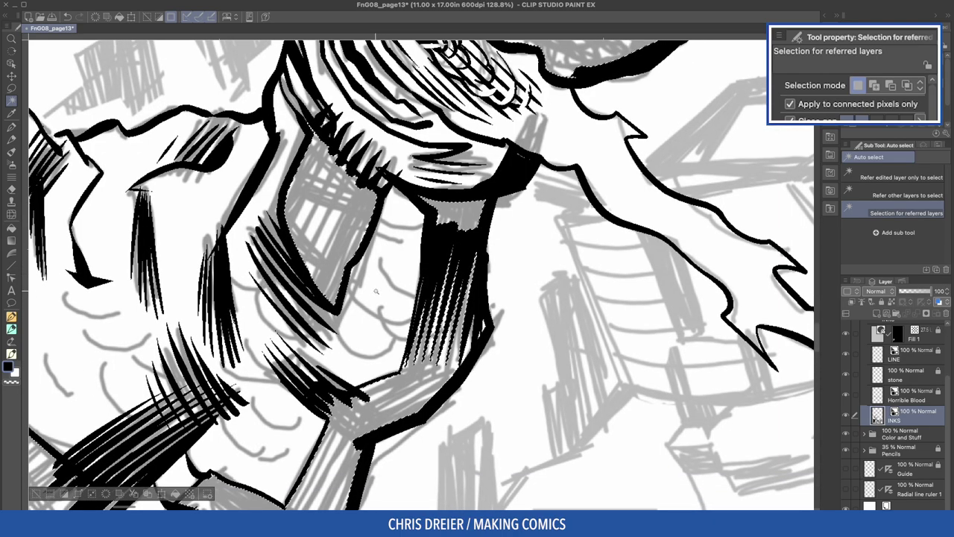
scroll(376, 270, "down", 5)
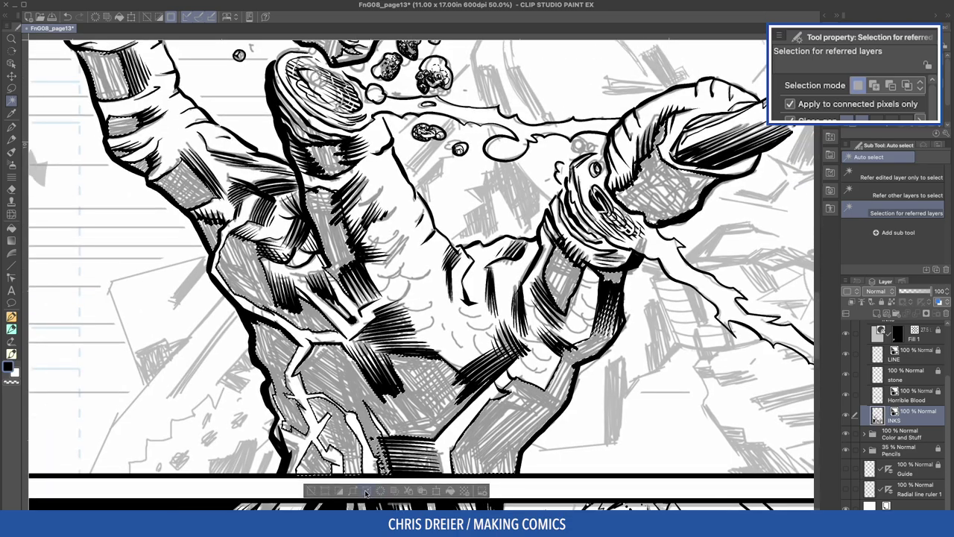
Expand the selected shadow areas by 2 px and switch to the CROSSHATCH marker brush
left_click(366, 492)
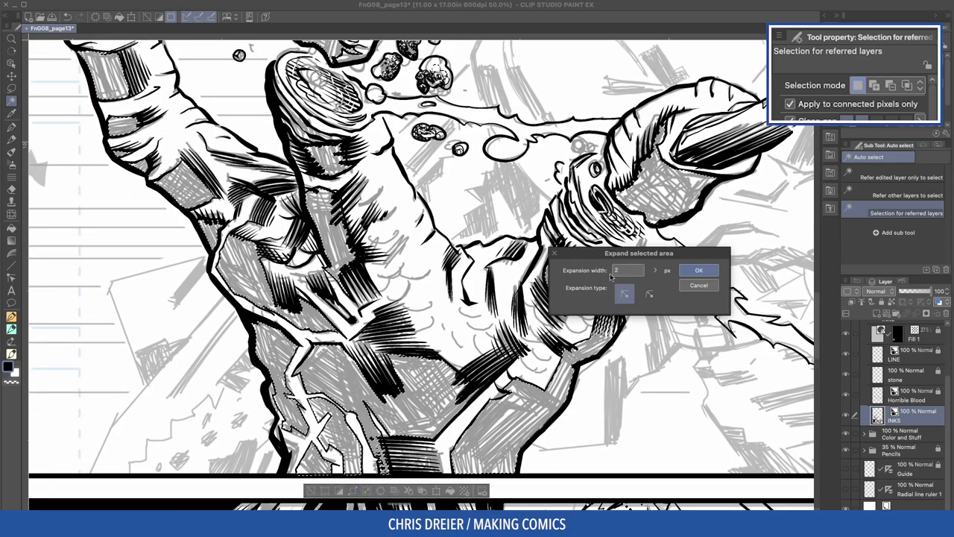
key("Return")
key("p")
left_click(932, 258)
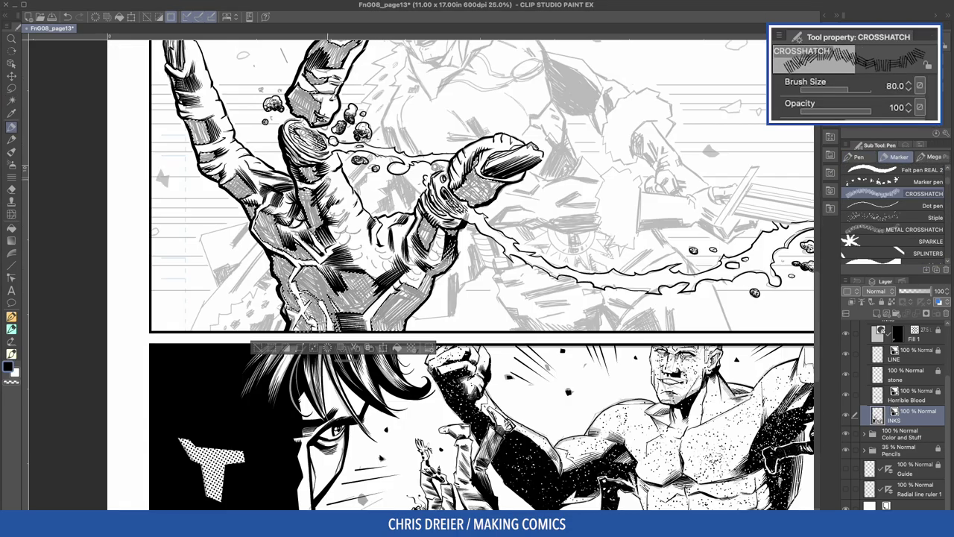